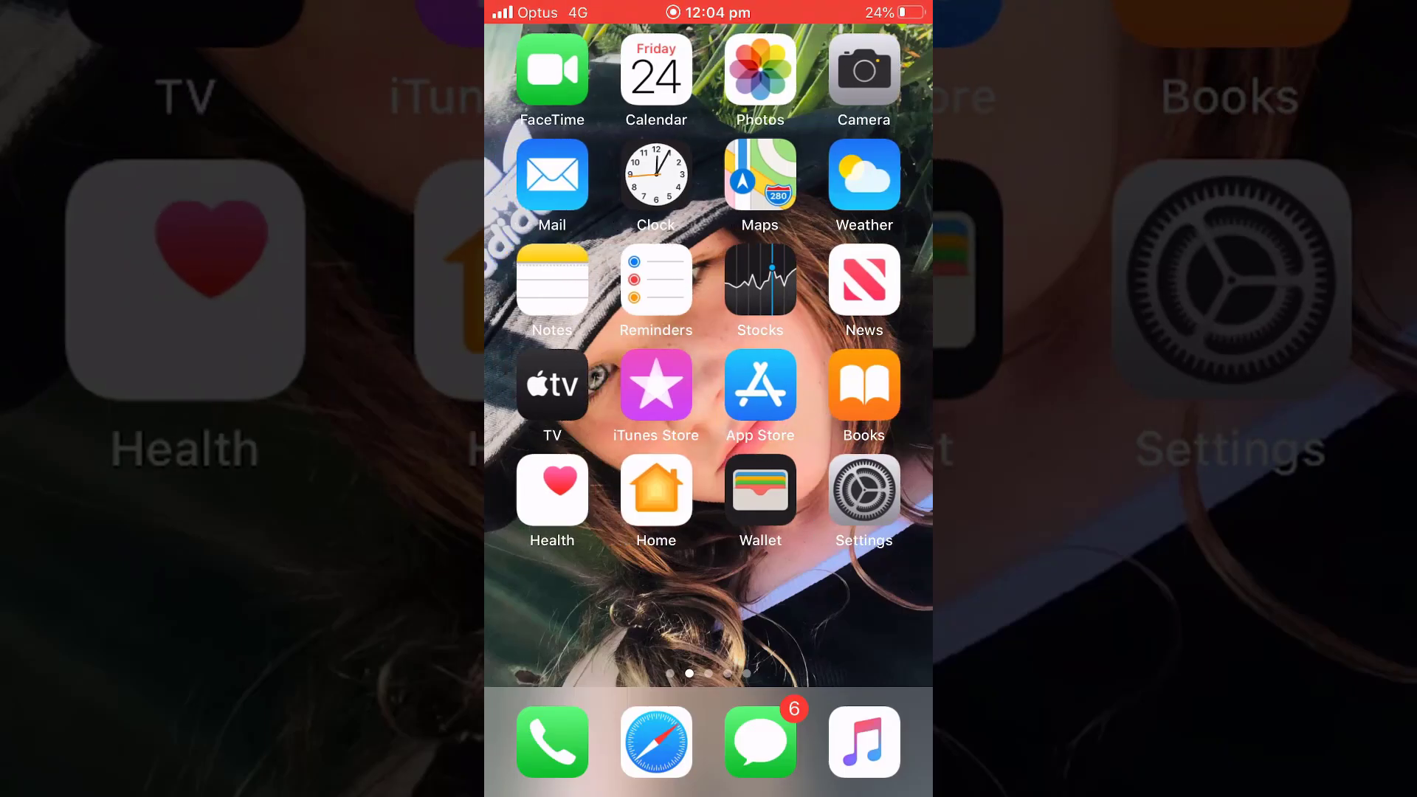
Search the iOS App Store for 'Onenote' to bring up the Microsoft OneNote listing
{"action": "left_click", "coordinate": [761, 385]}
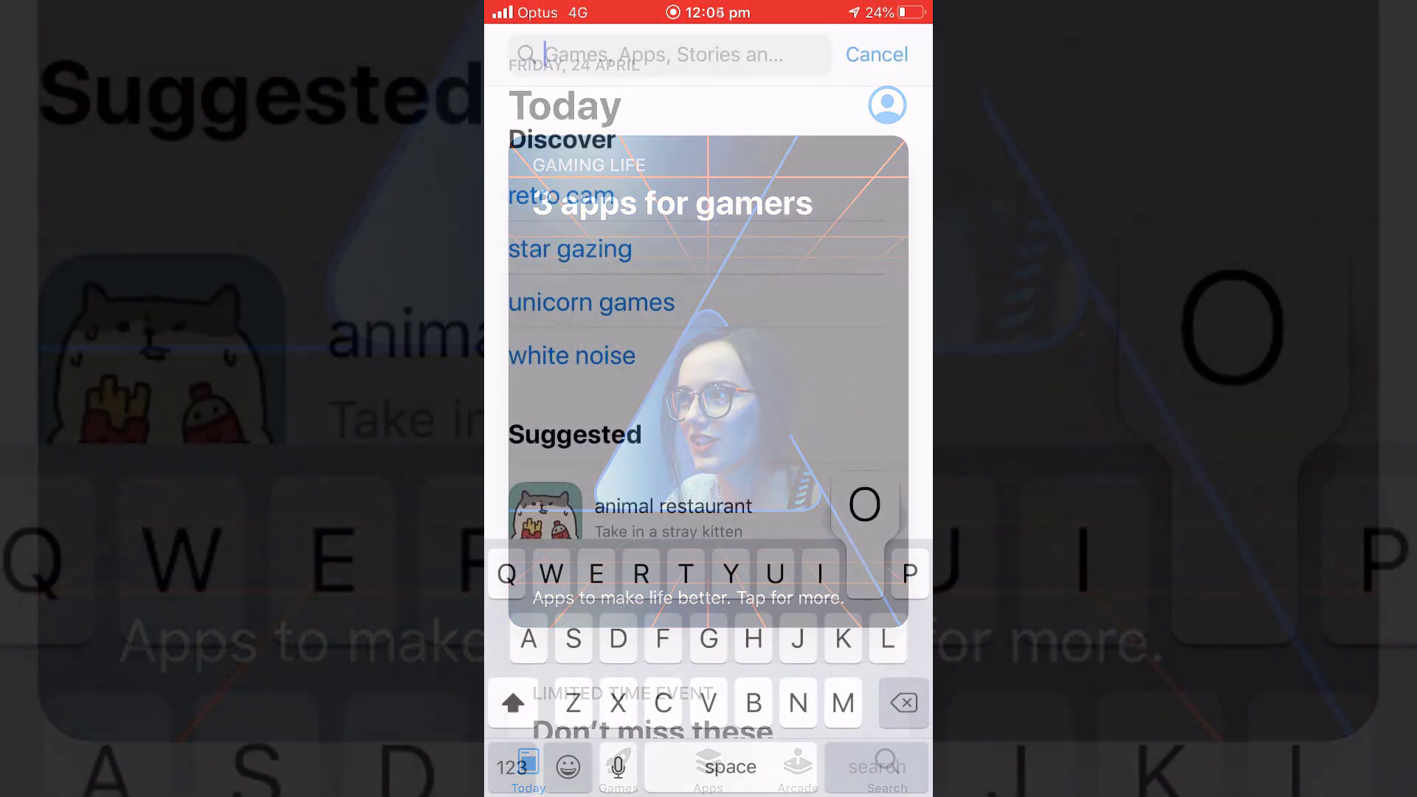
{"action": "type", "text": "Onenote"}
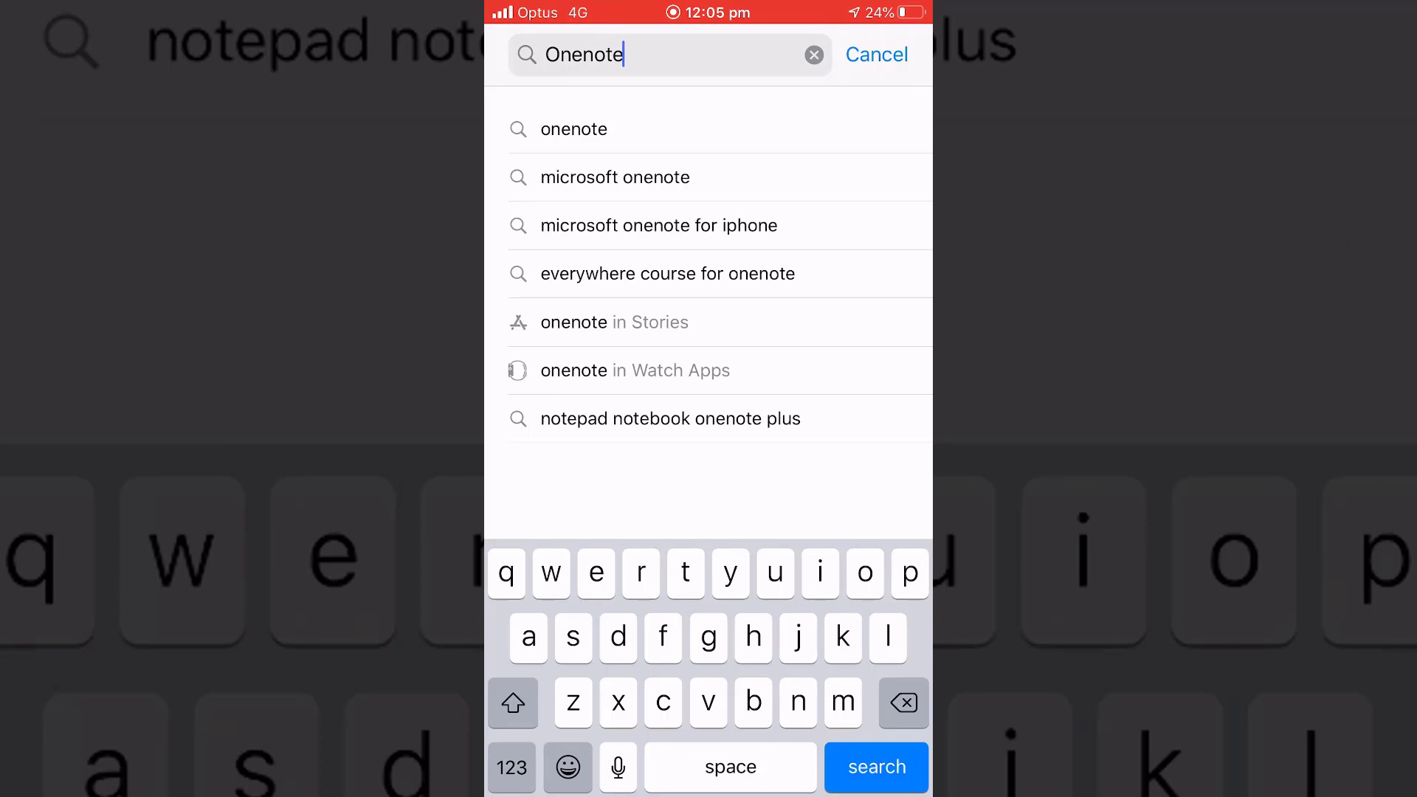
{"action": "left_click", "coordinate": [569, 126]}
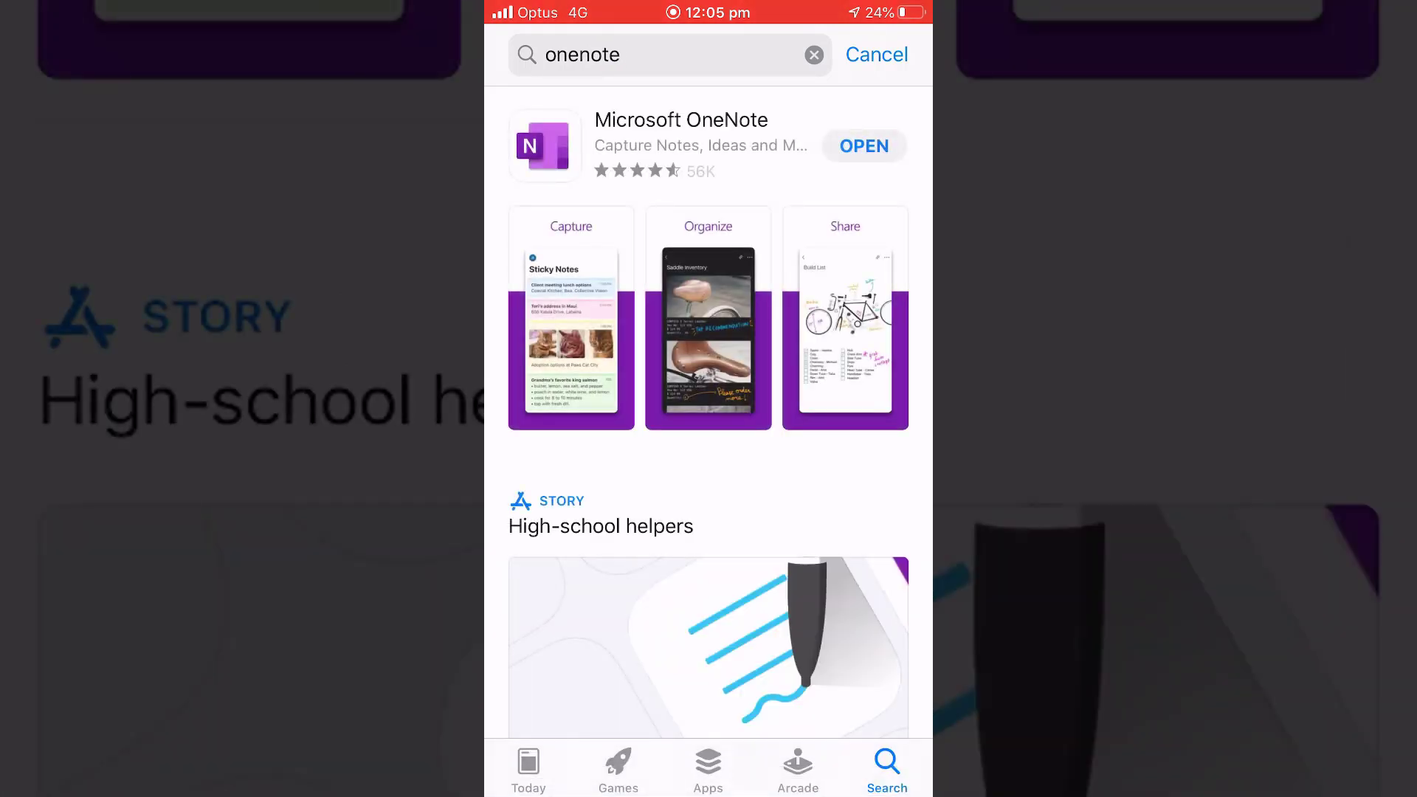
Launch OneNote, add a new page in New Section 1, and insert a camera photo of the witness statement
{"action": "left_click", "coordinate": [864, 146]}
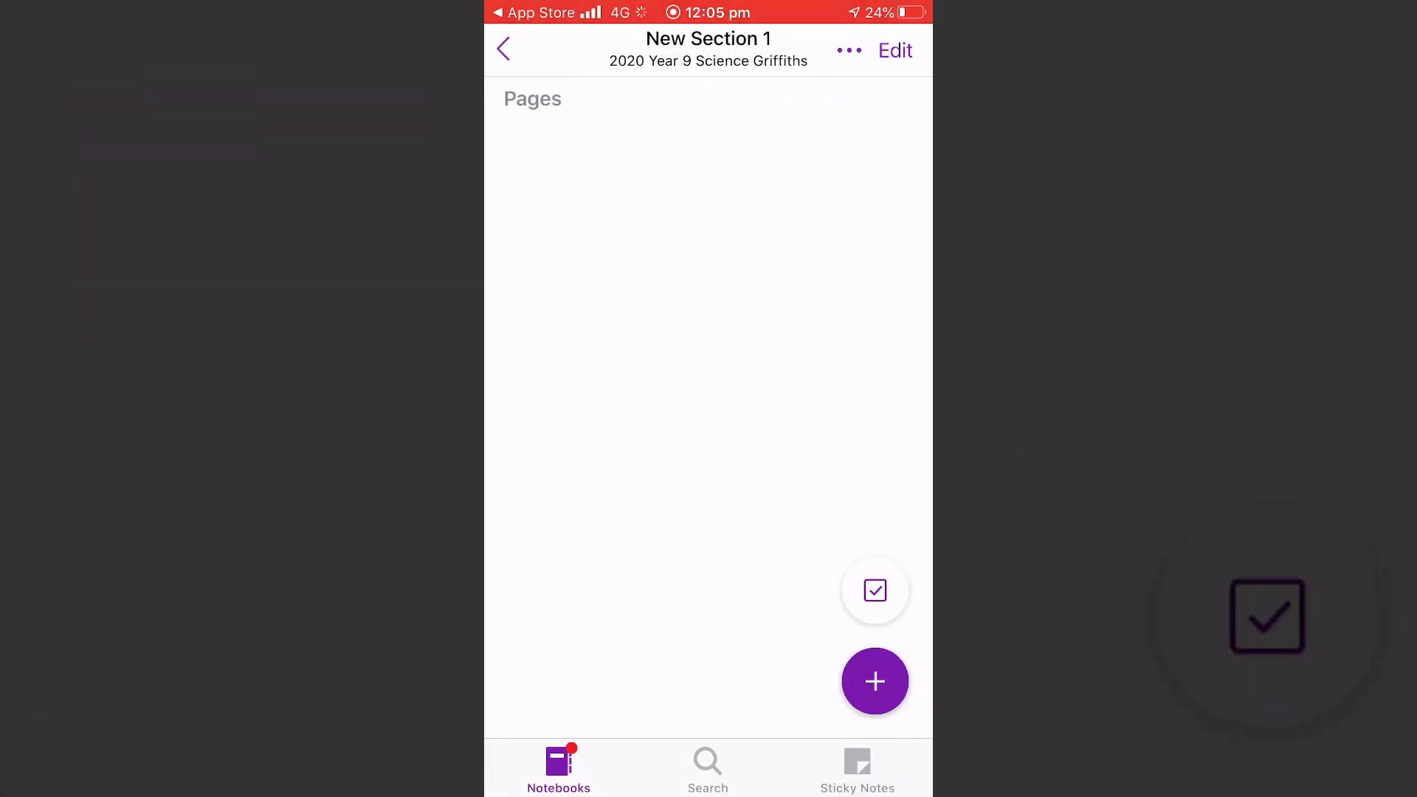
{"action": "left_click", "coordinate": [875, 680]}
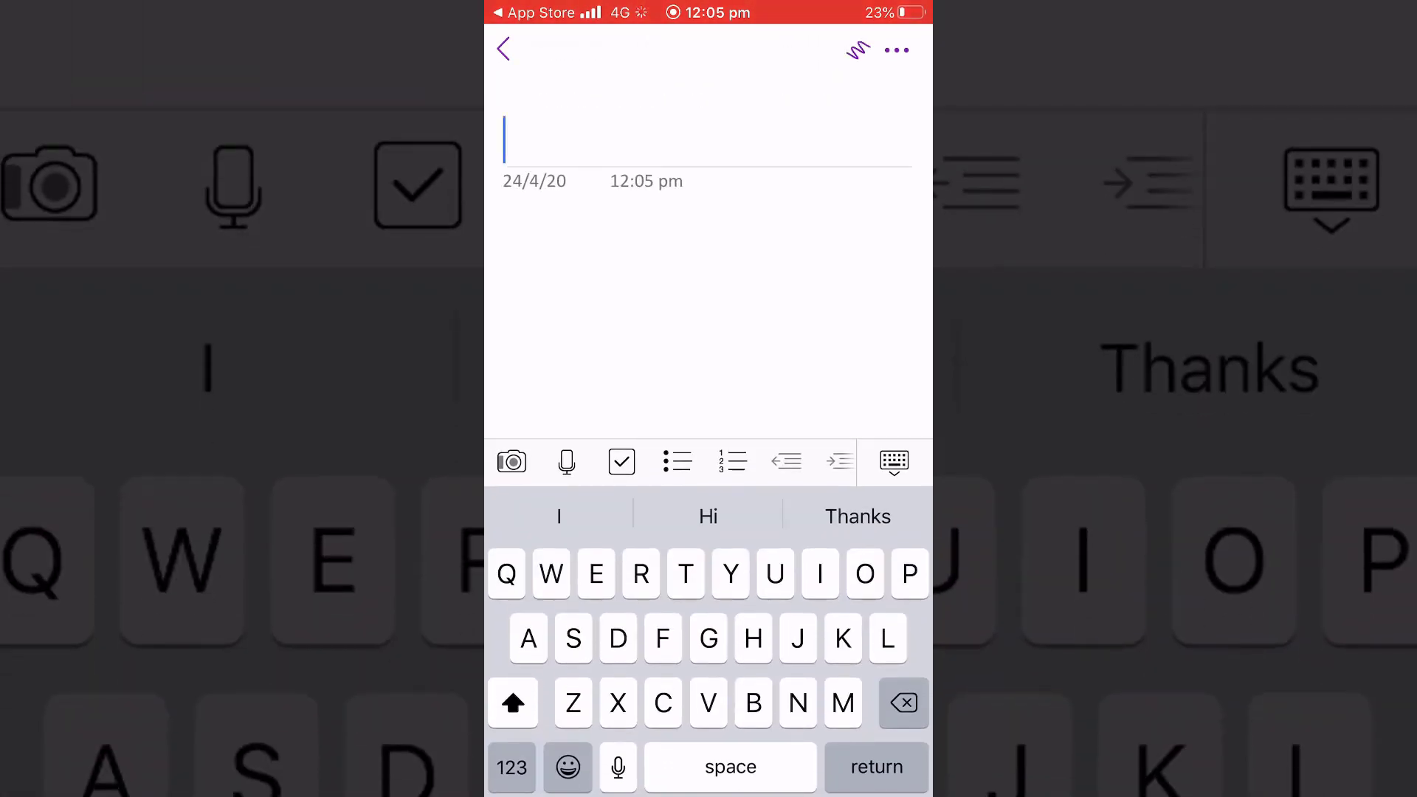
{"action": "left_click", "coordinate": [511, 462]}
{"action": "left_click", "coordinate": [708, 676]}
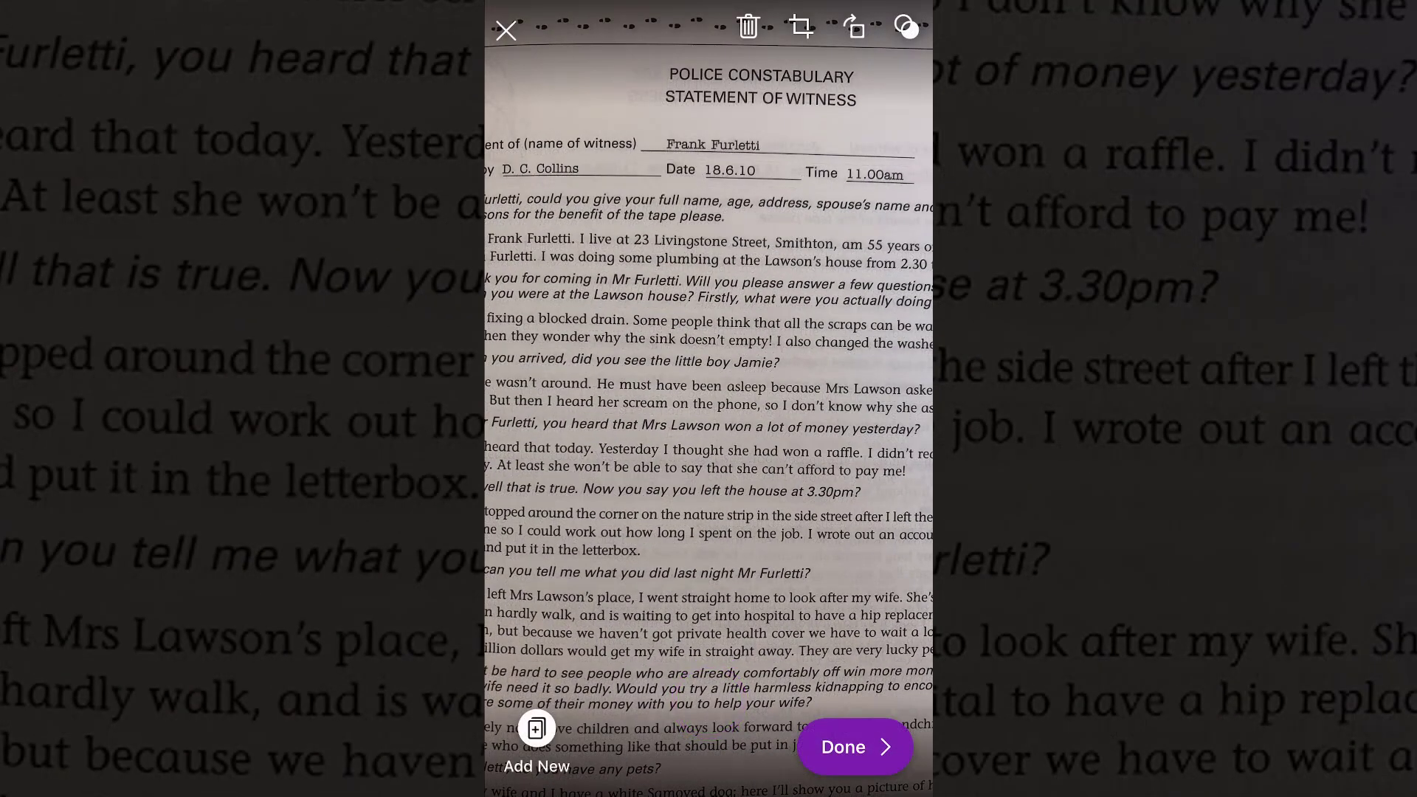
{"action": "left_click", "coordinate": [855, 746]}
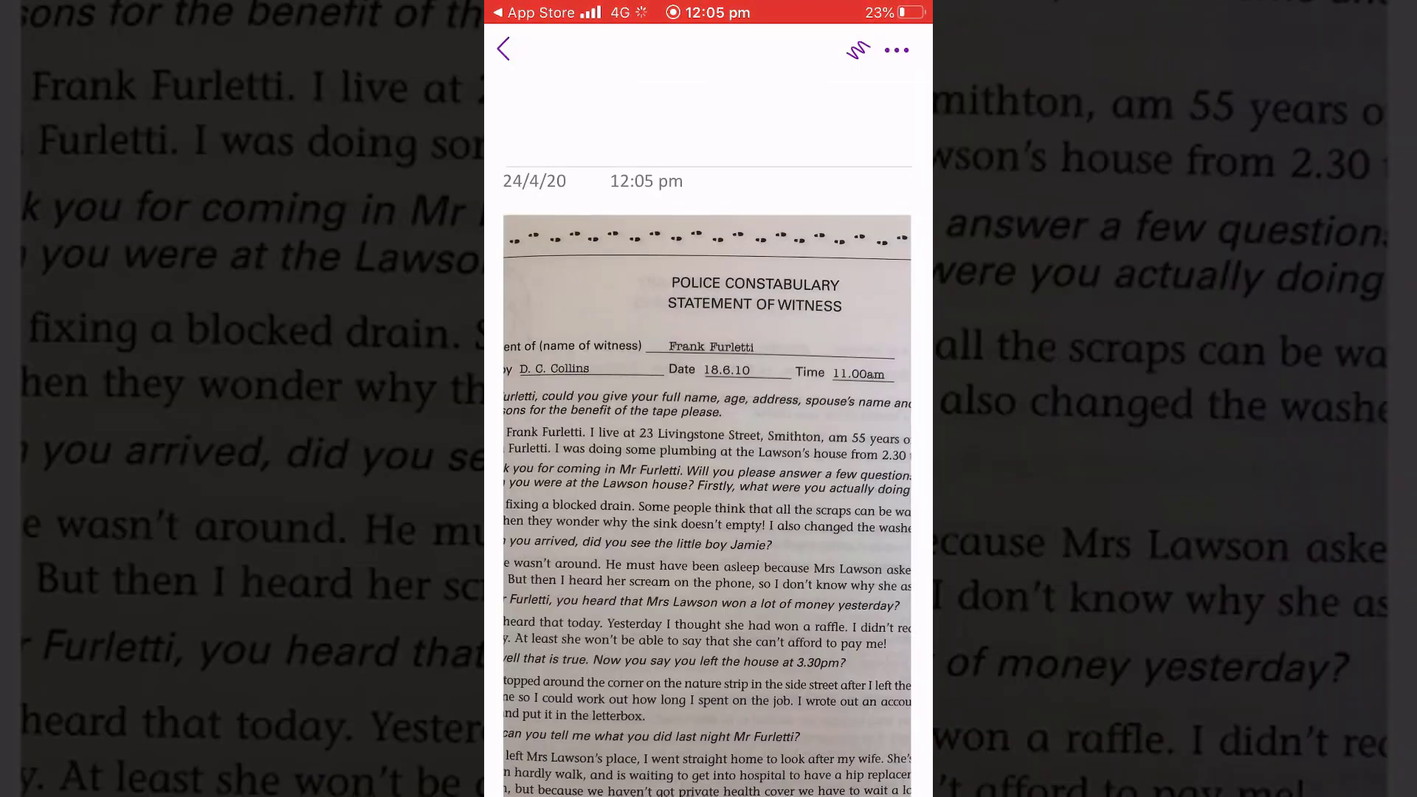
{"action": "left_click", "coordinate": [517, 137]}
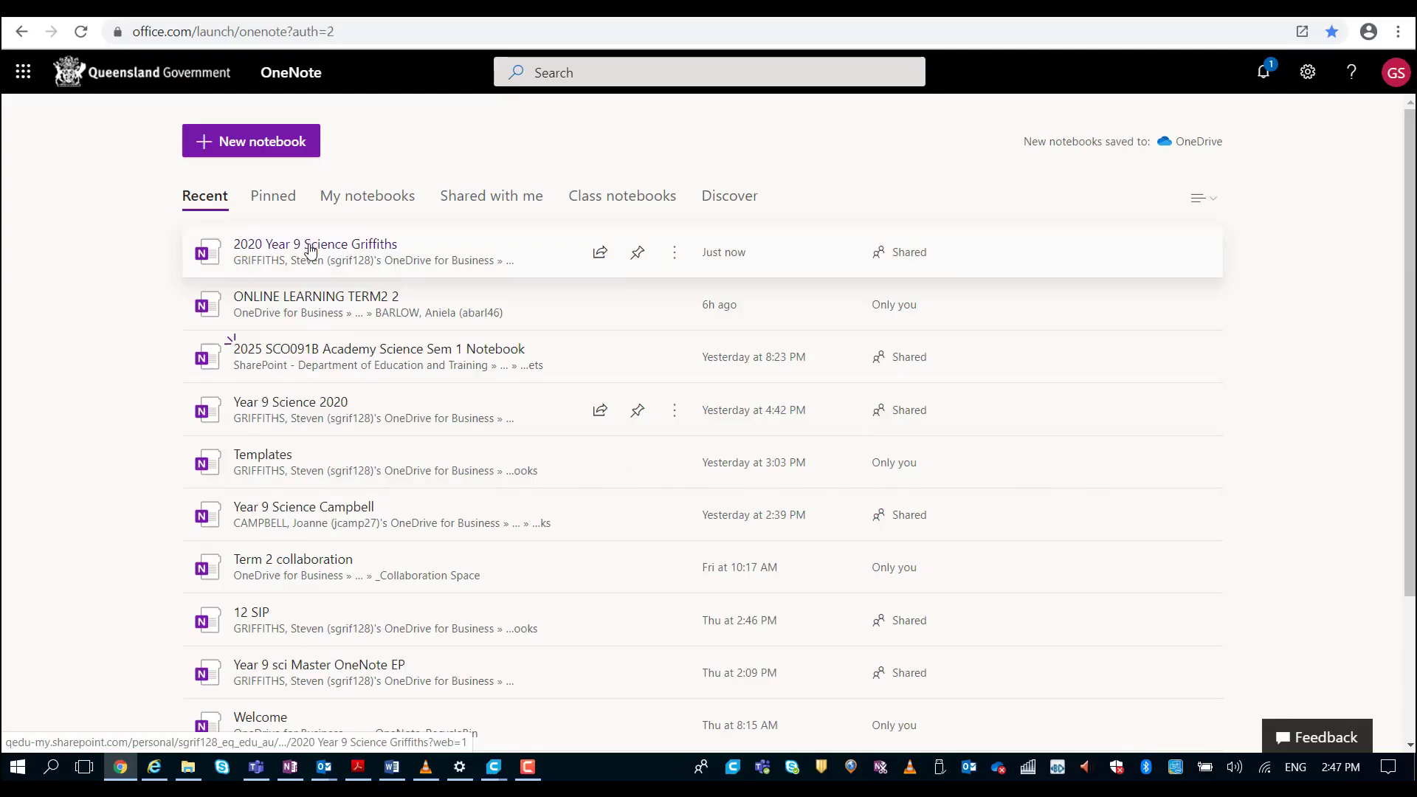
Open the Year 9 Science class notebook, then close notebook search to restore section navigation
{"action": "left_click", "coordinate": [310, 251]}
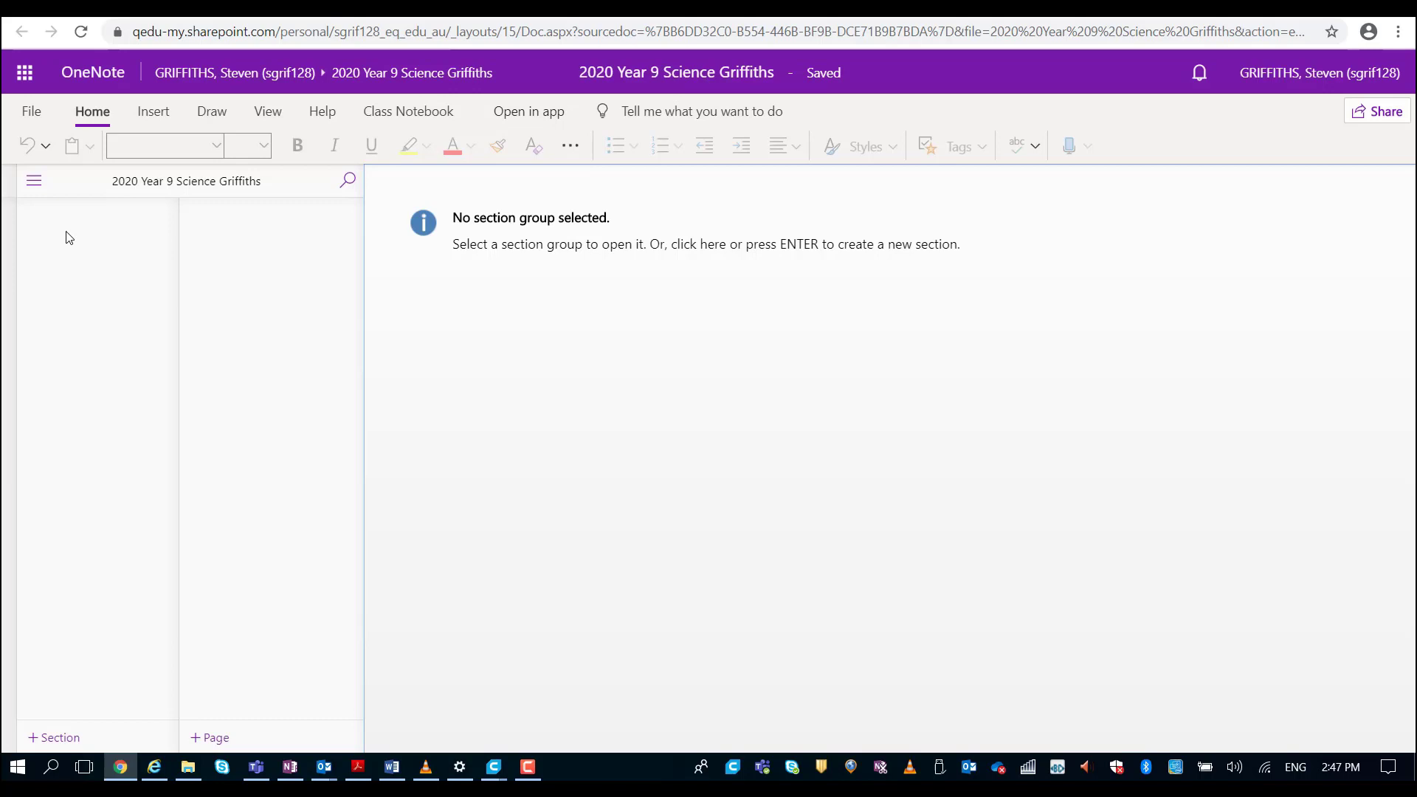
{"action": "left_click", "coordinate": [349, 185]}
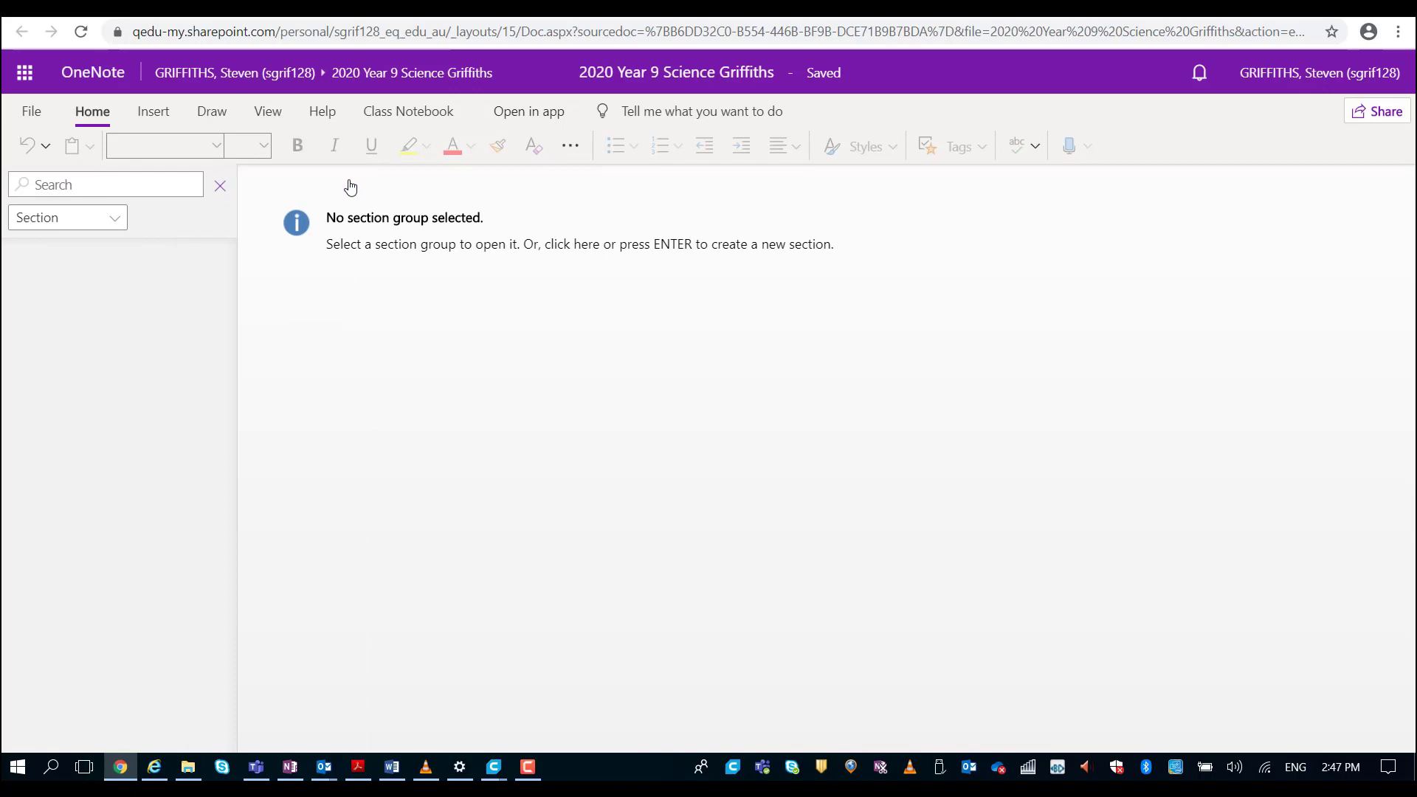
{"action": "left_click", "coordinate": [220, 186]}
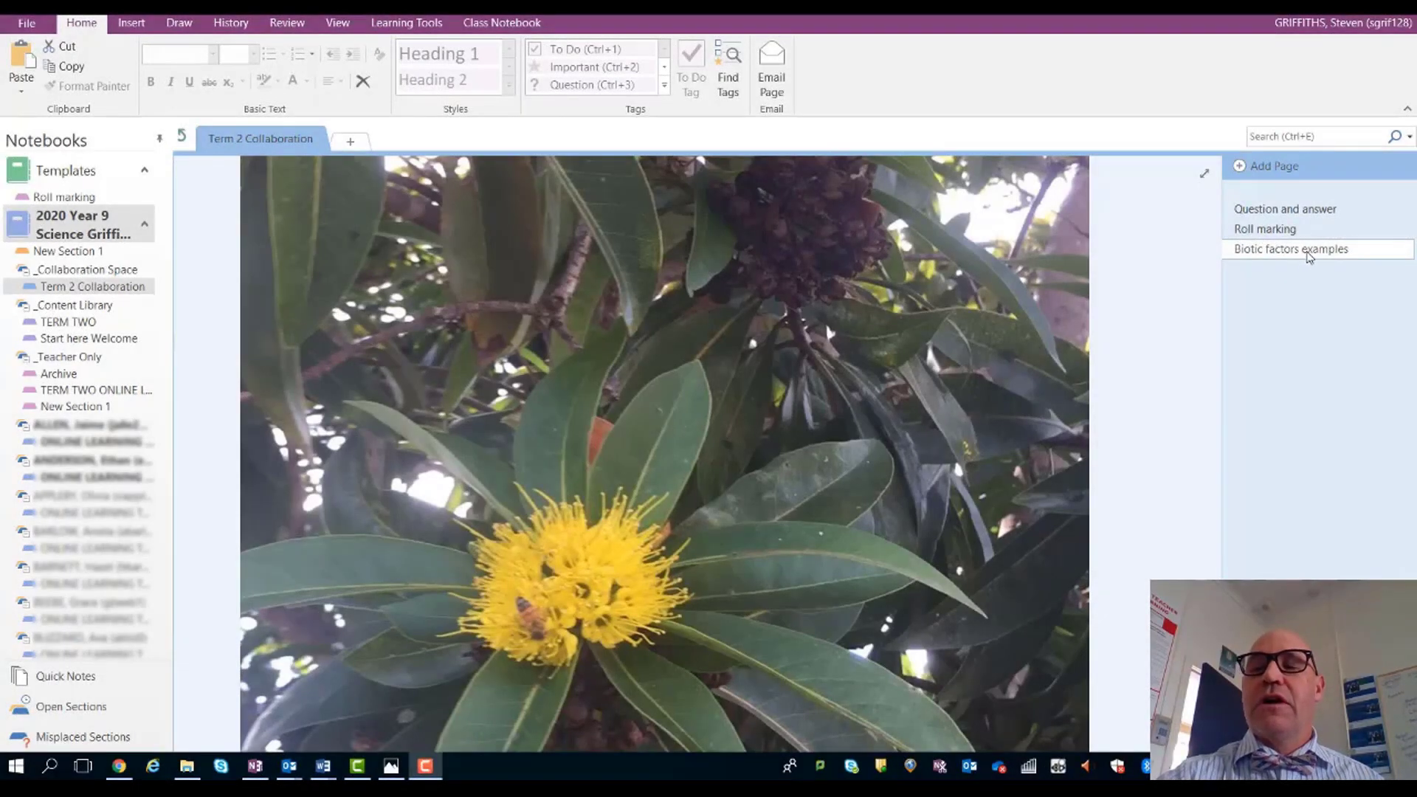
{"action": "right_click", "coordinate": [1309, 255]}
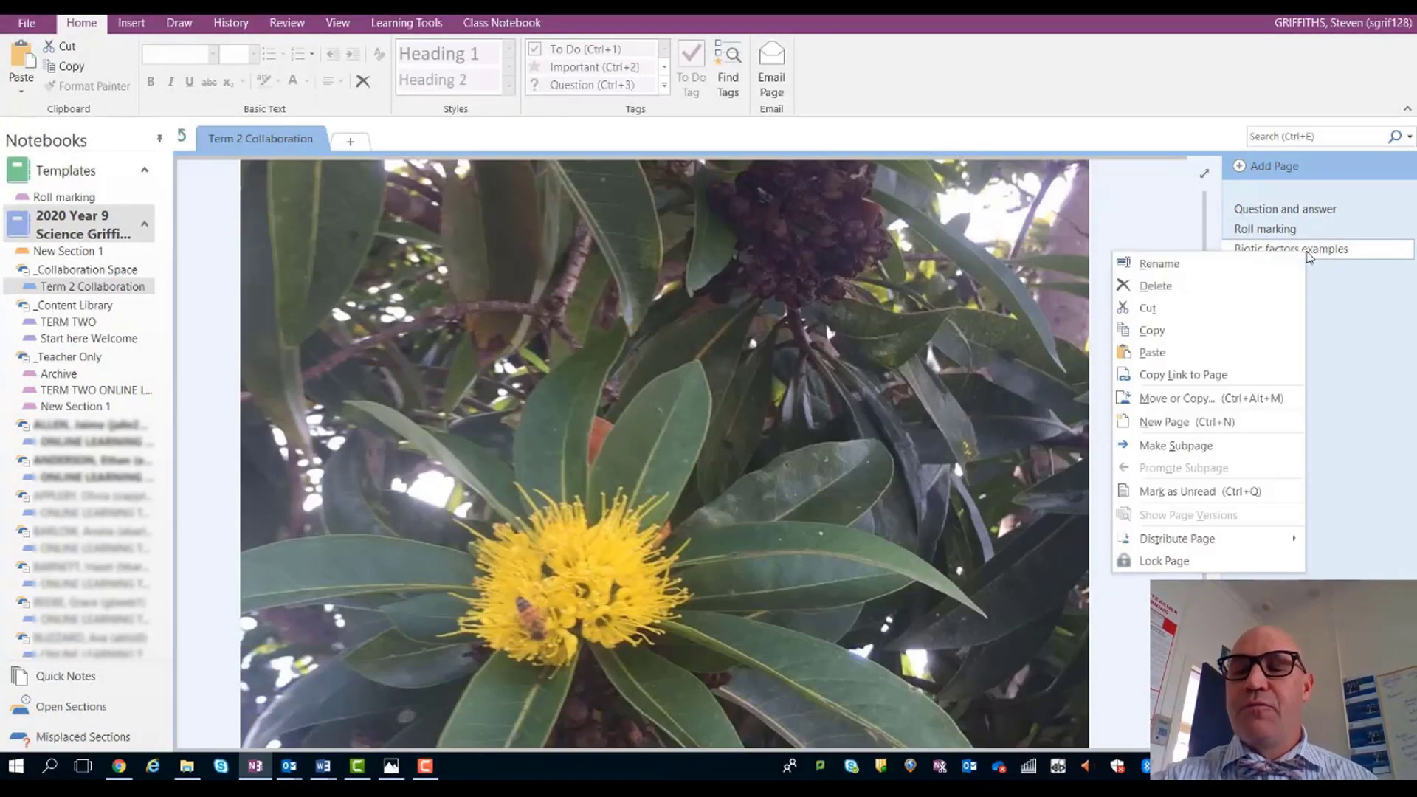
{"action": "mouse_move", "coordinate": [1239, 540]}
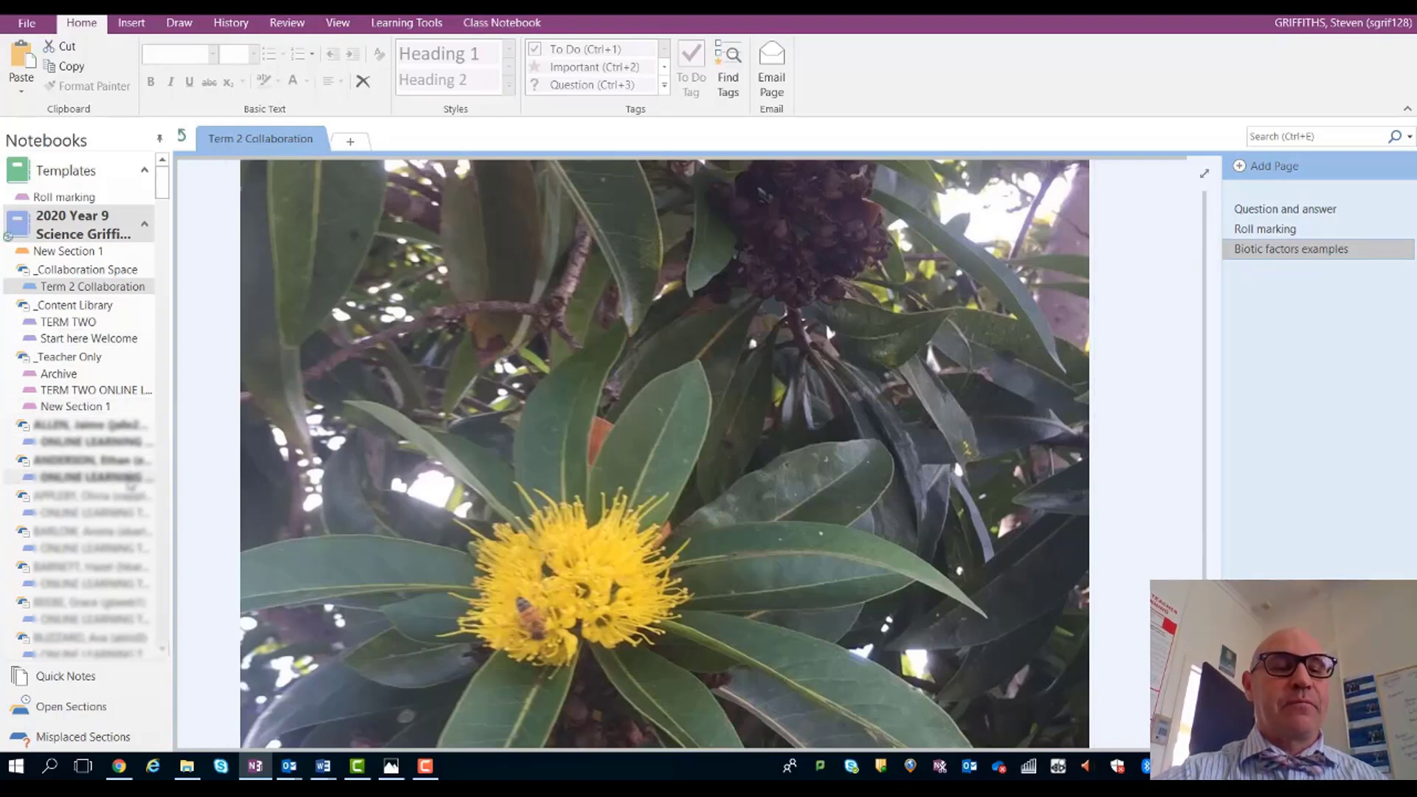
Review student work in ONLINE LEARNING TERM2 and expand the Ecosystems and abiotic factors page
{"action": "left_click", "coordinate": [500, 25]}
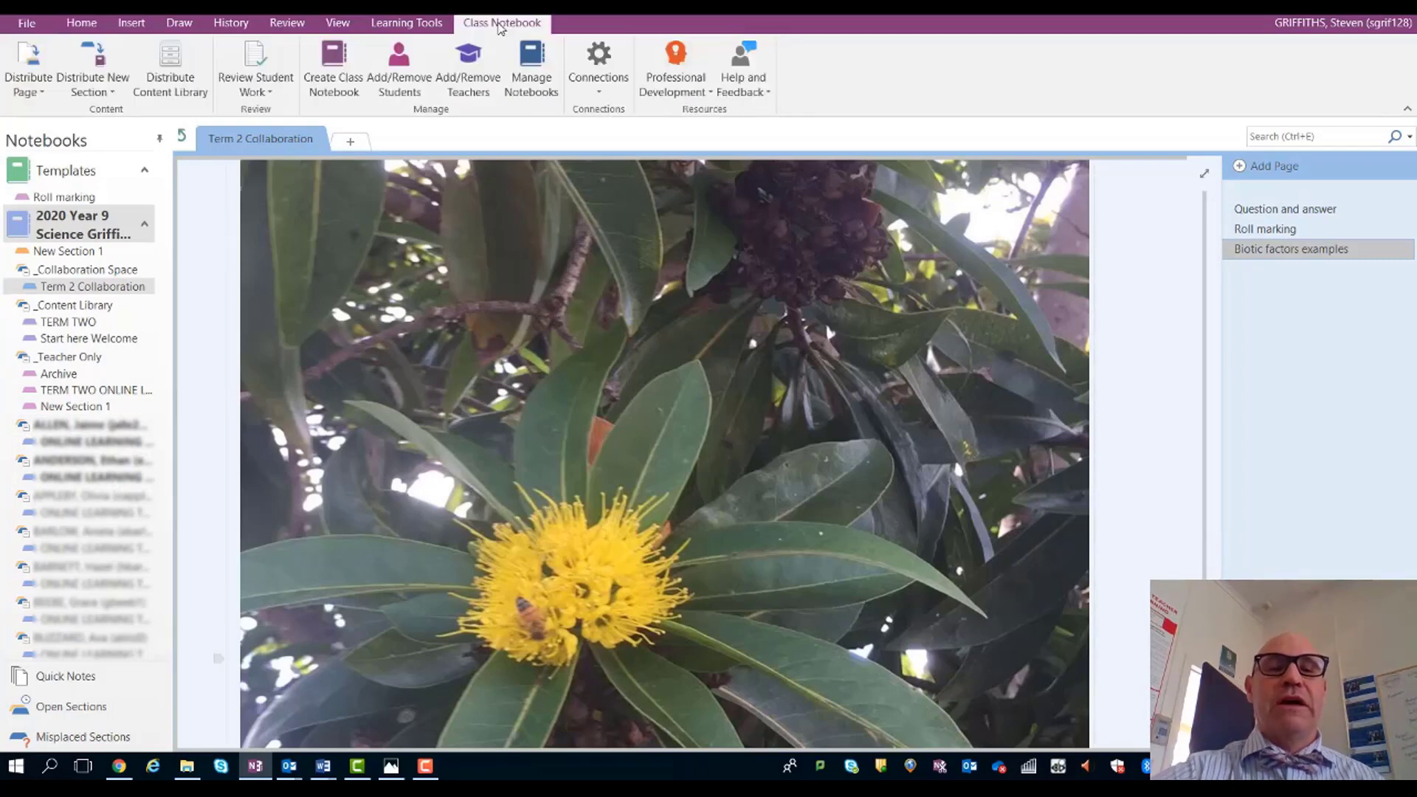
{"action": "left_click", "coordinate": [264, 67]}
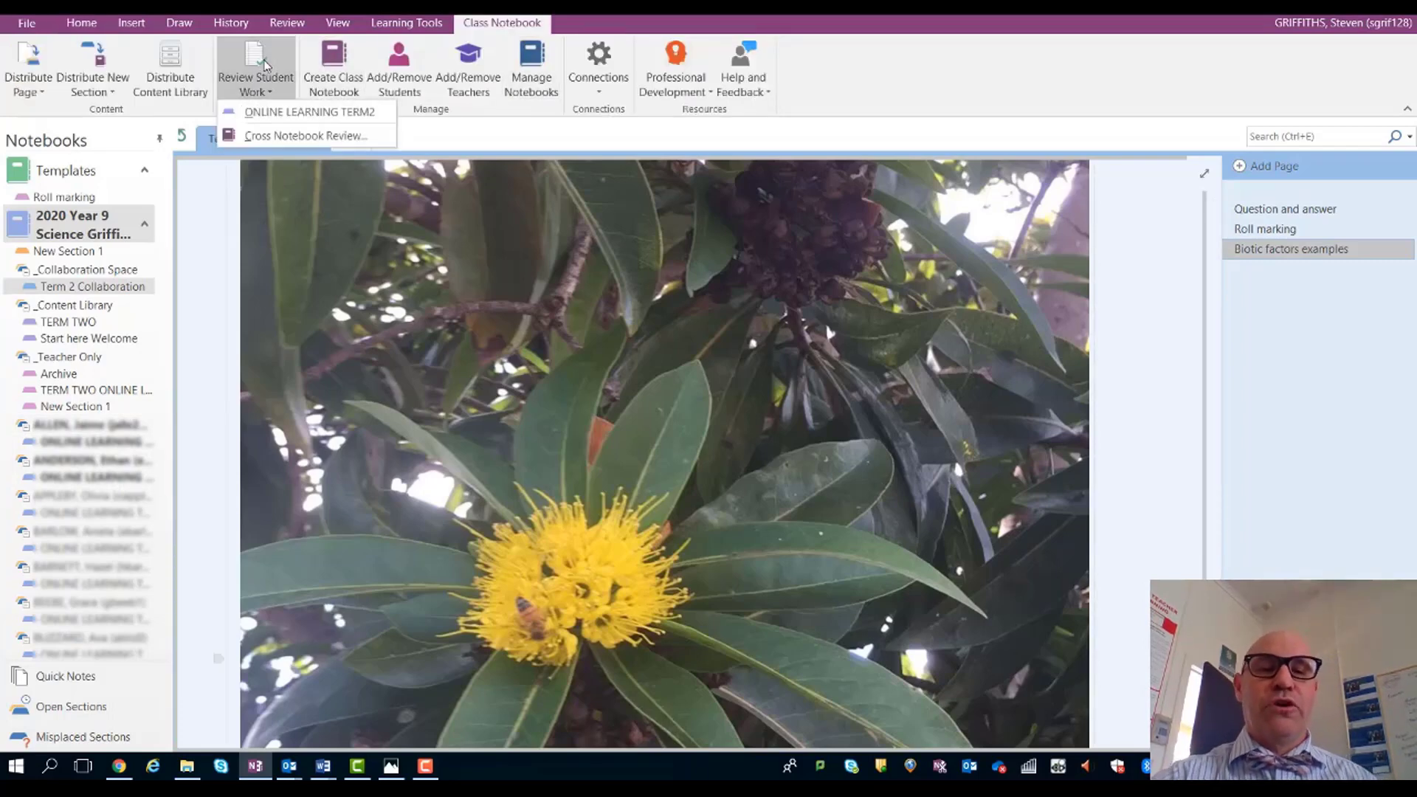
{"action": "left_click", "coordinate": [284, 114]}
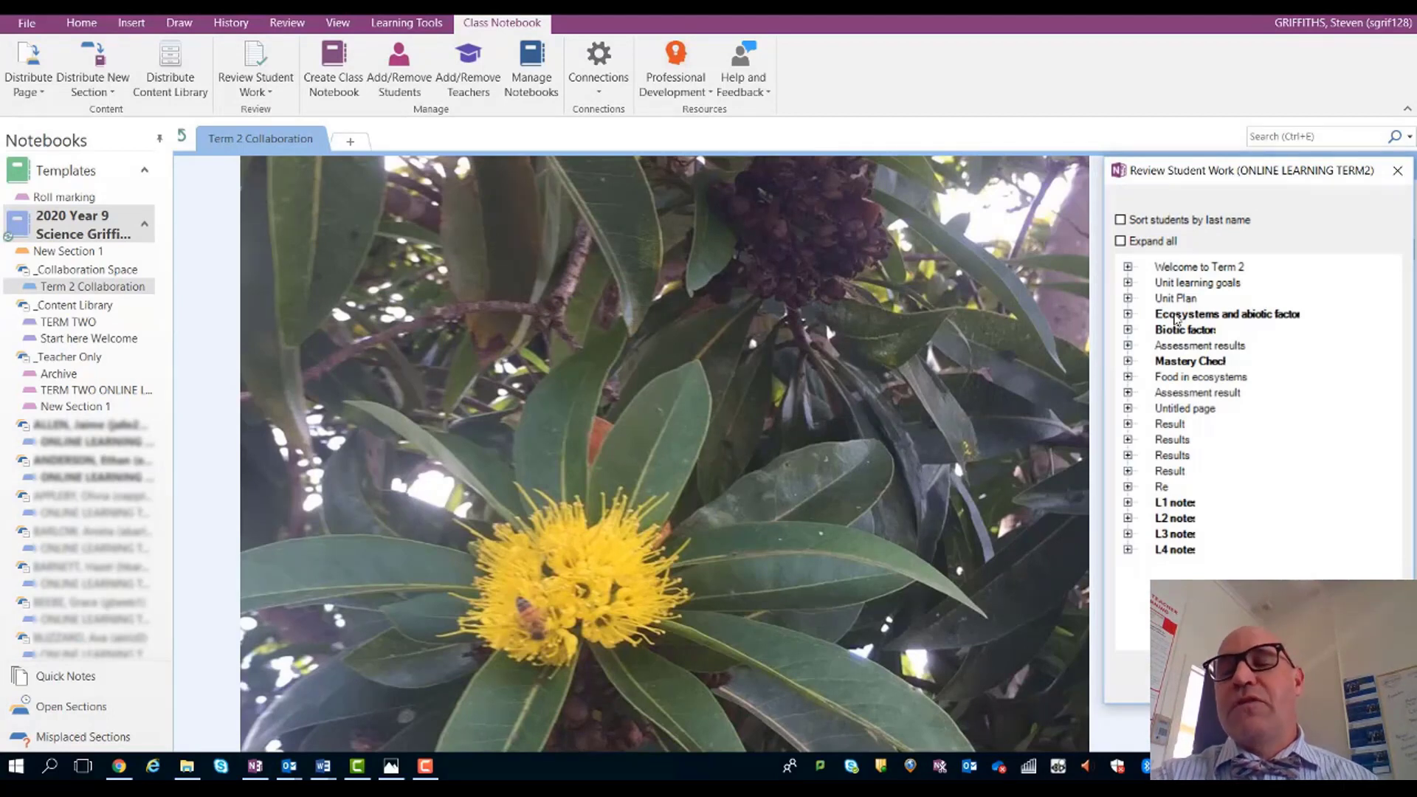
{"action": "left_click", "coordinate": [1177, 319]}
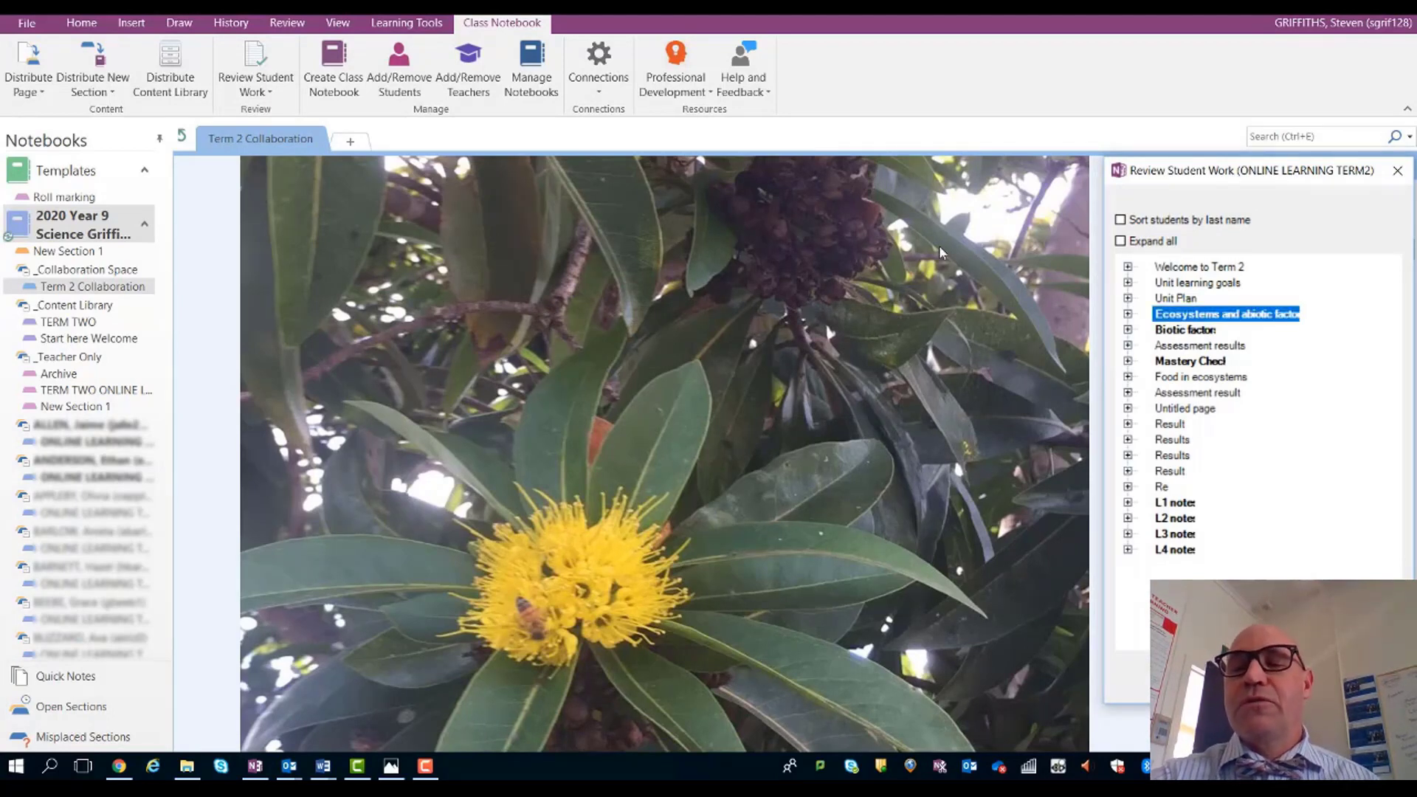
{"action": "left_click", "coordinate": [1127, 313]}
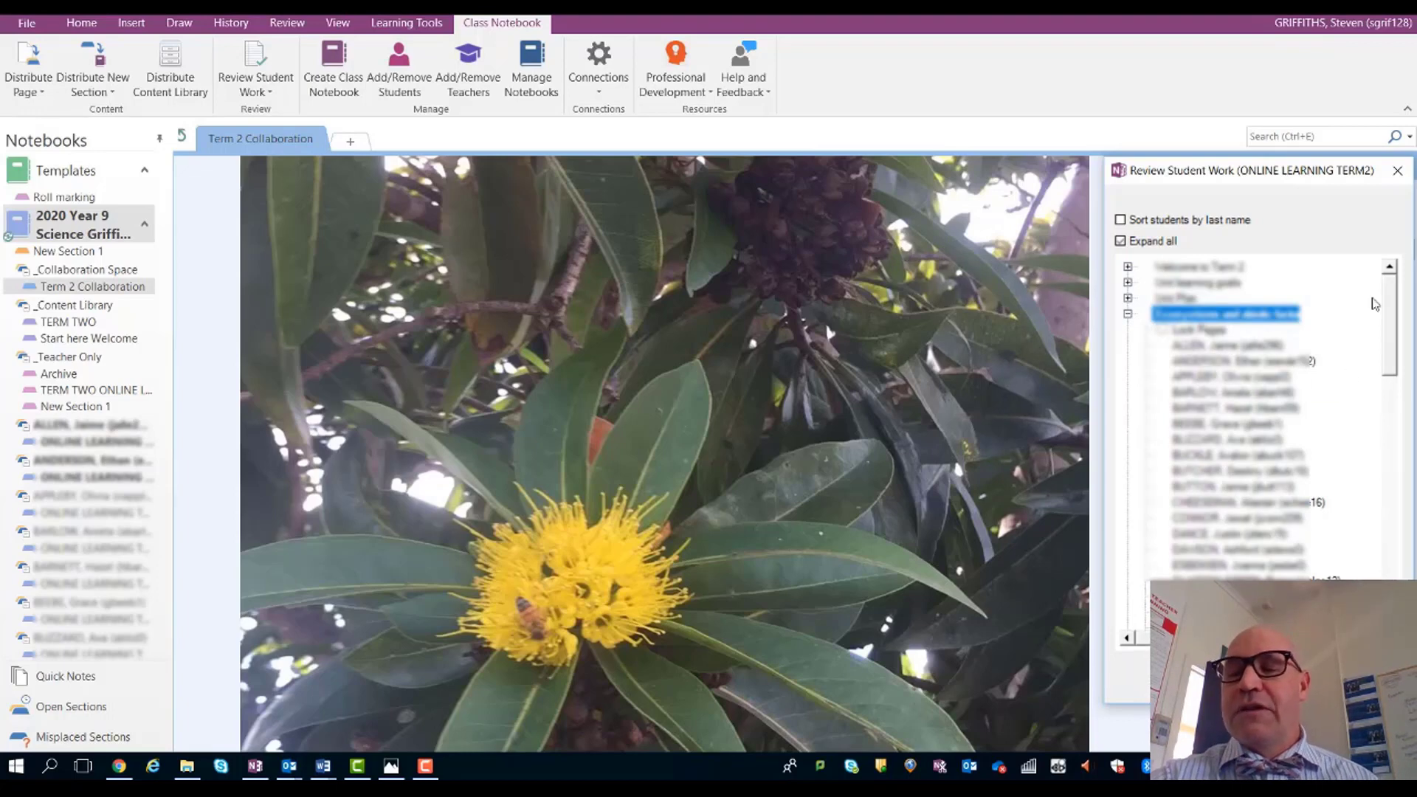
Open a student's copy of Ecosystems and abiotic factors, then move to another student's copy
{"action": "left_click_drag", "start_coordinate": [1394, 299], "coordinate": [1404, 361]}
{"action": "scroll", "coordinate": [1404, 362], "scroll_direction": "down", "scroll_amount": 2}
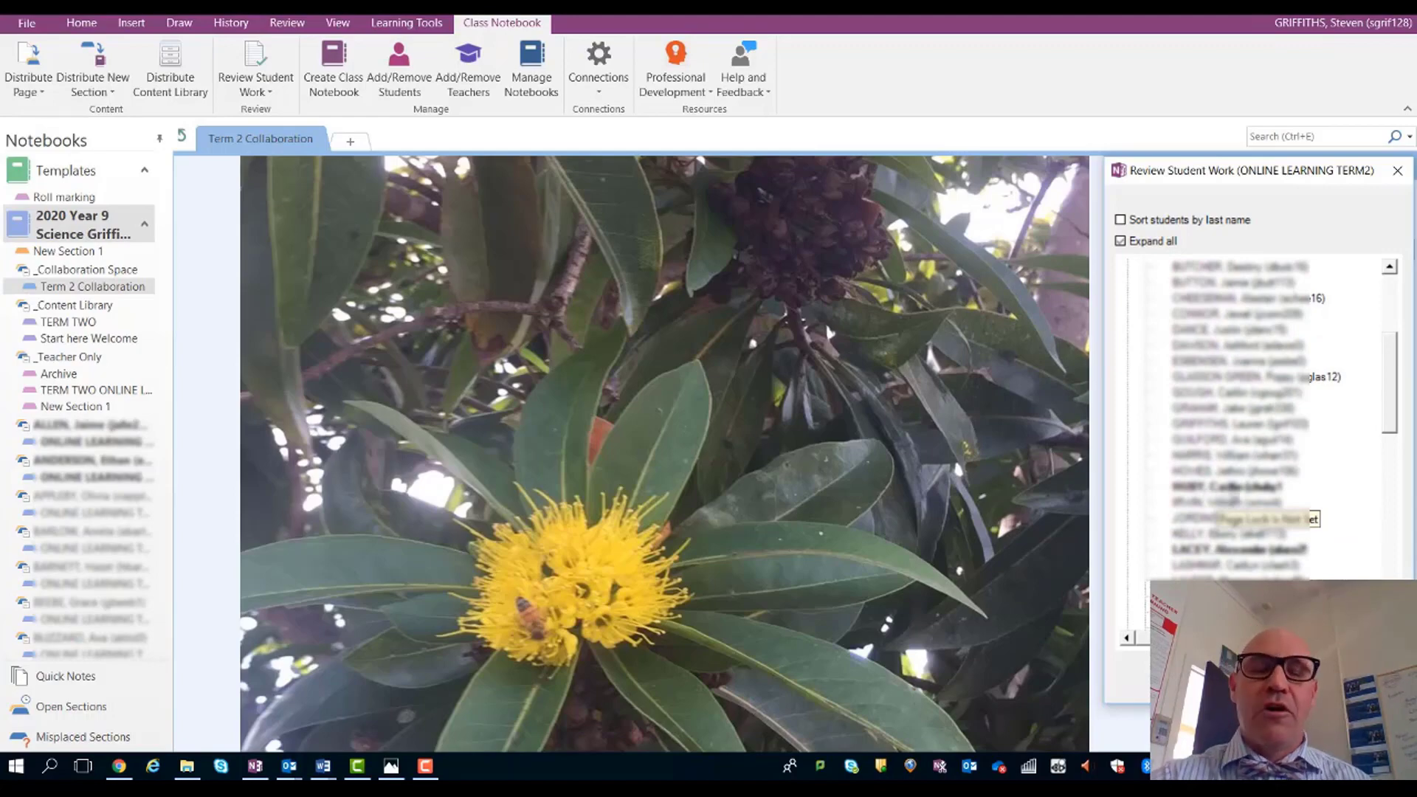
{"action": "left_click", "coordinate": [1229, 489]}
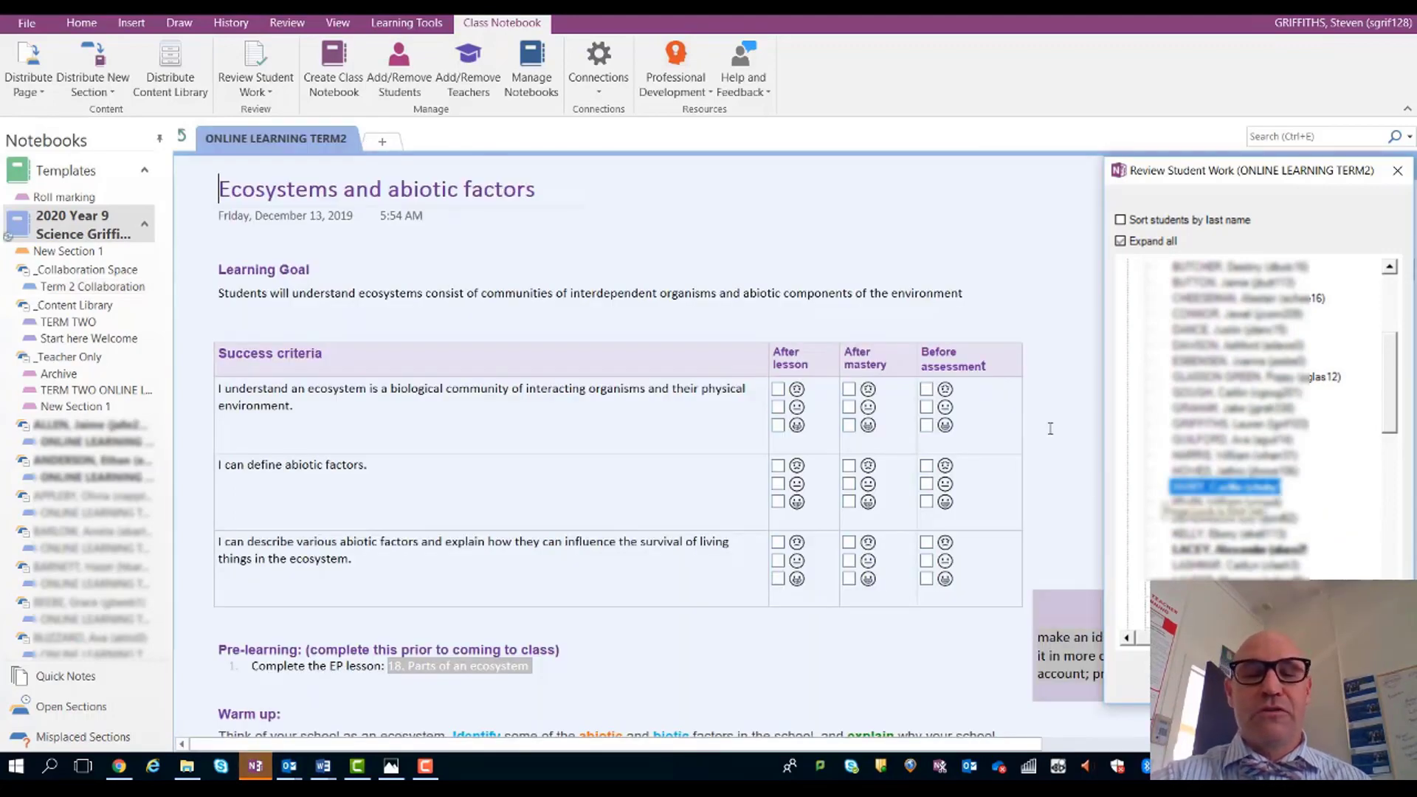
{"action": "scroll", "coordinate": [996, 367], "scroll_direction": "down", "scroll_amount": 10}
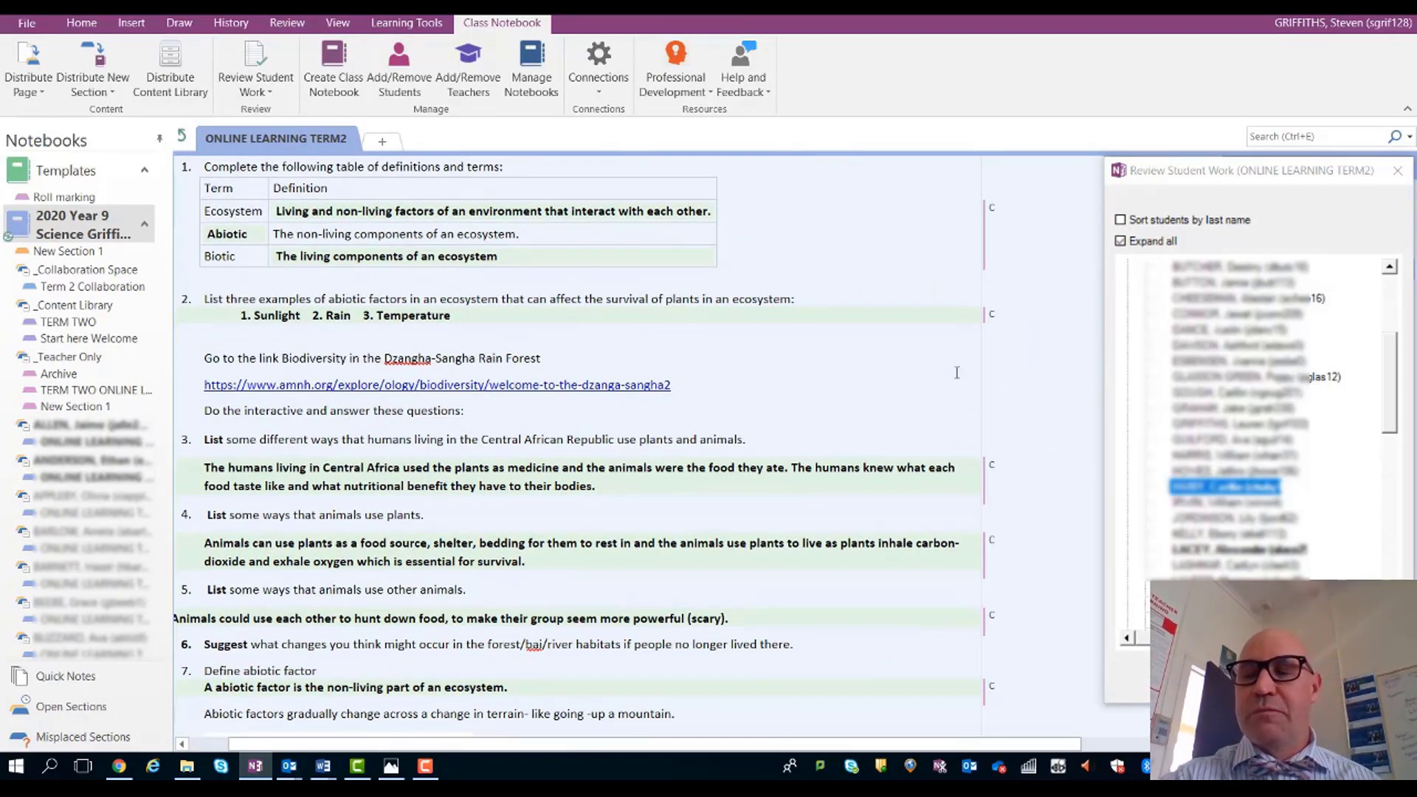
{"action": "key", "text": "Down"}
{"action": "key", "text": "Down"}
{"action": "key", "text": "Down"}
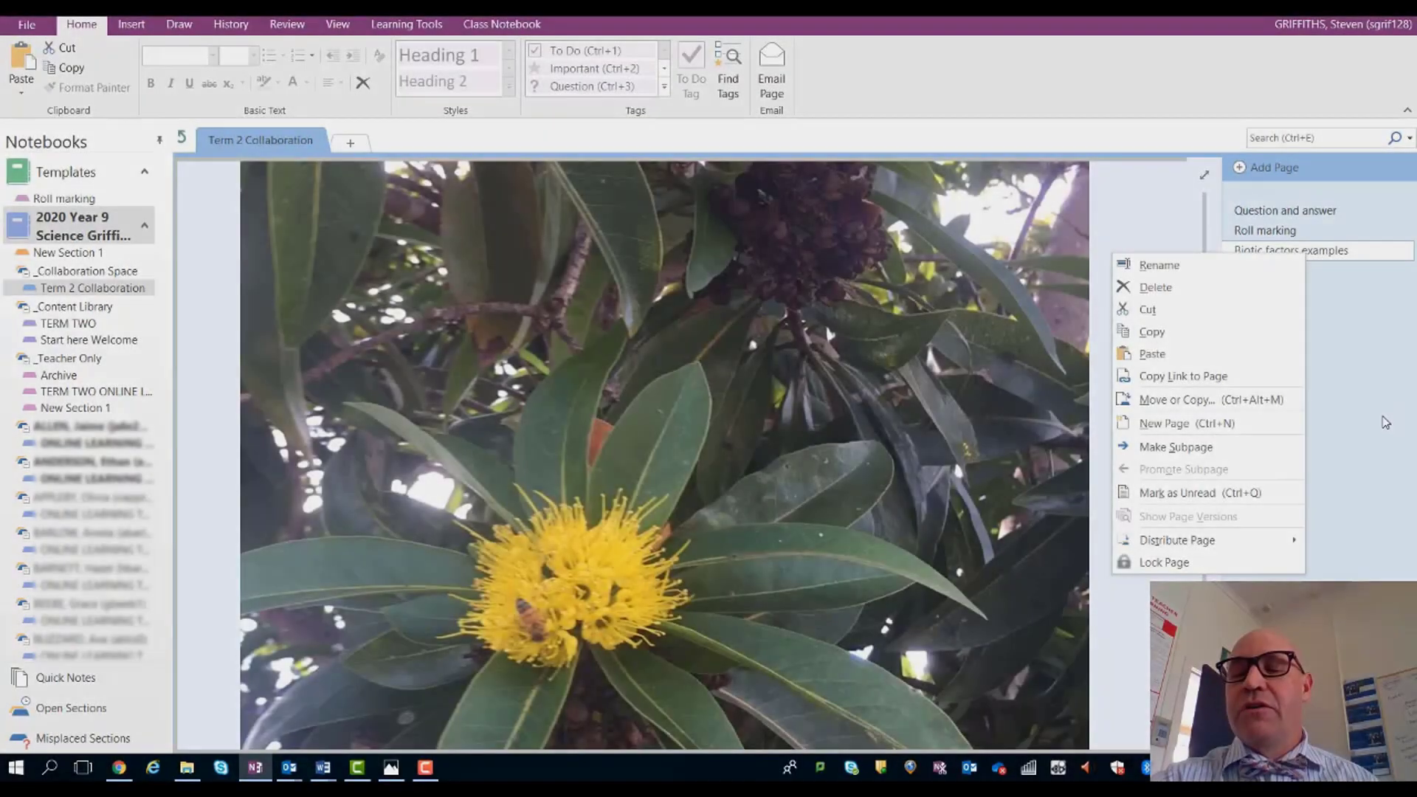
{"action": "mouse_move", "coordinate": [1276, 544]}
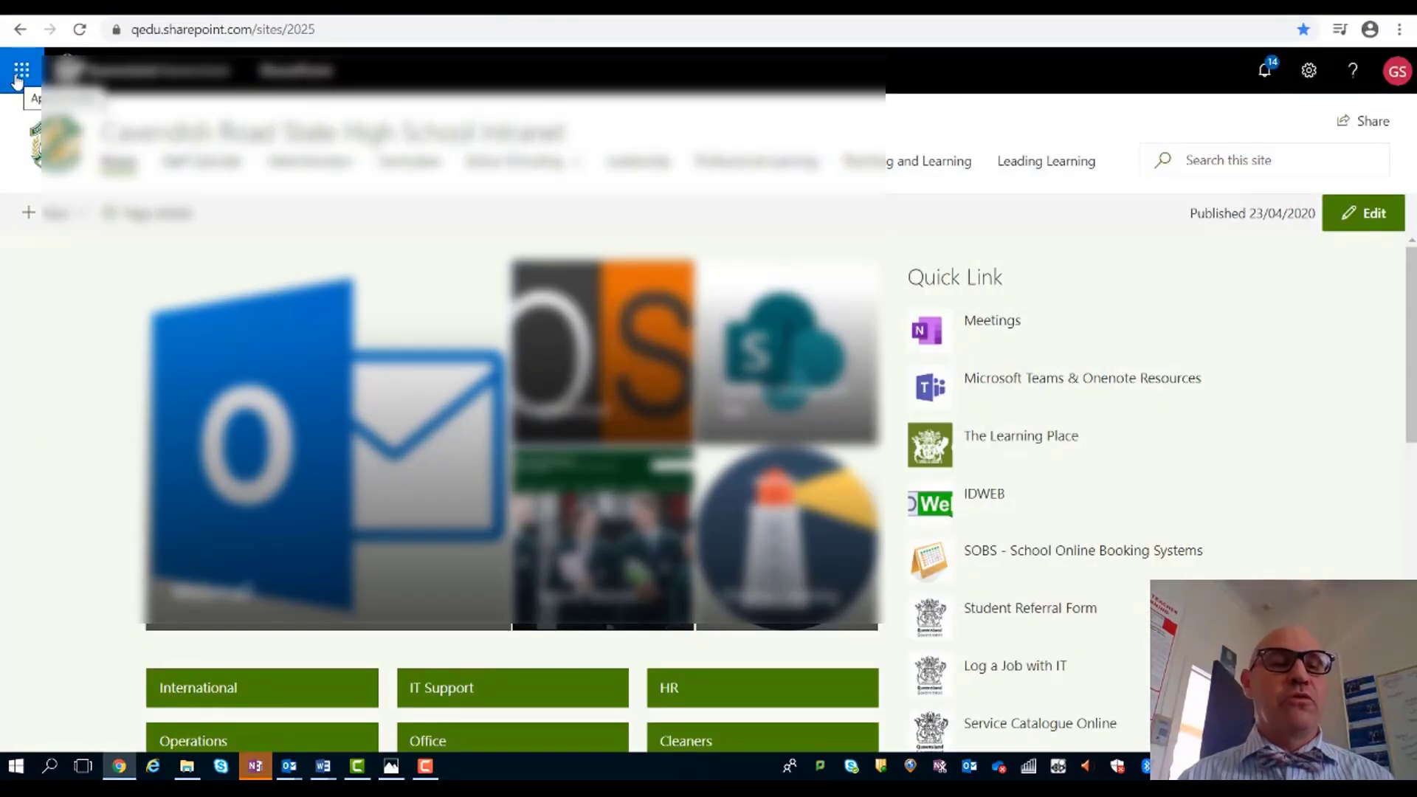
Launch Class Notebook from the Office 365 app launcher on the SharePoint intranet
{"action": "left_click", "coordinate": [18, 80]}
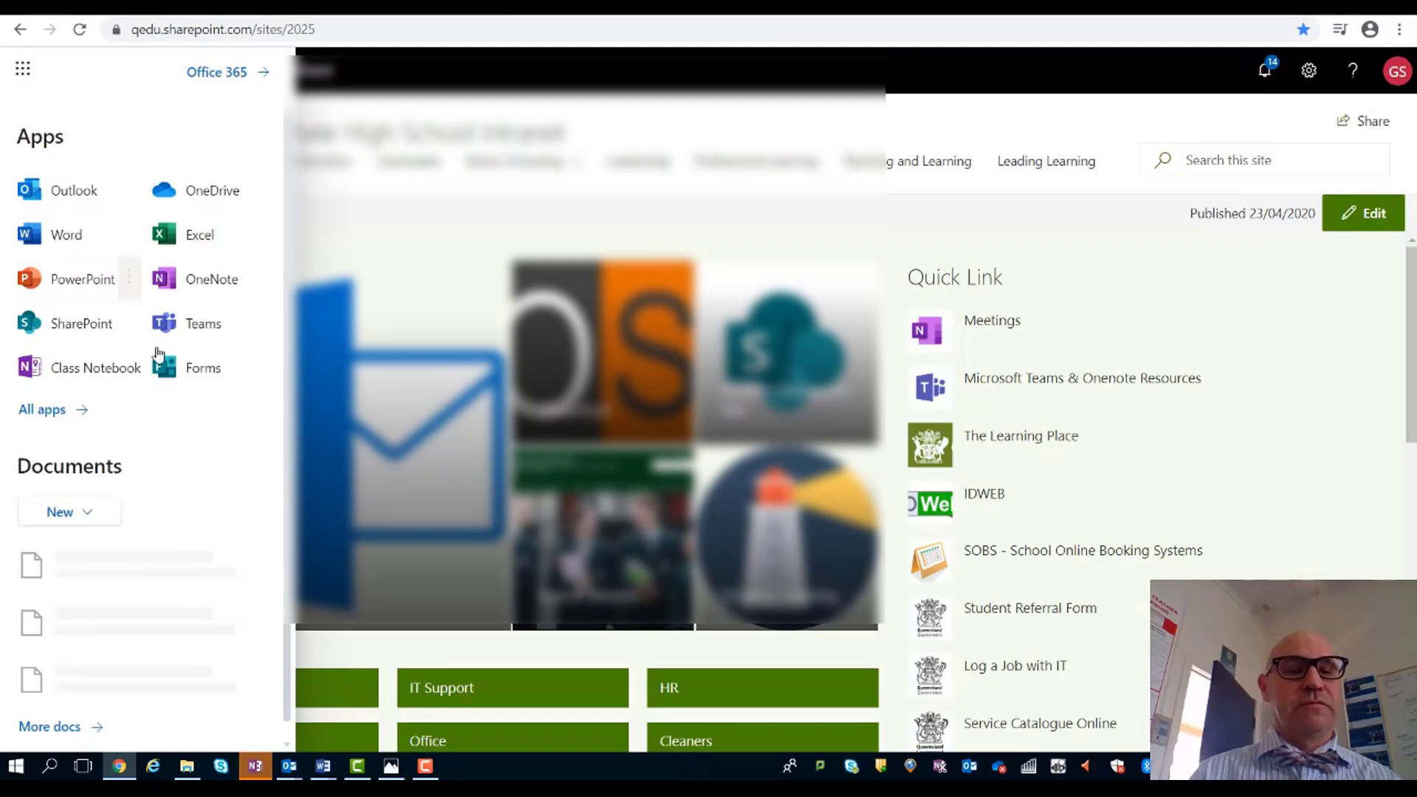
{"action": "left_click", "coordinate": [97, 371]}
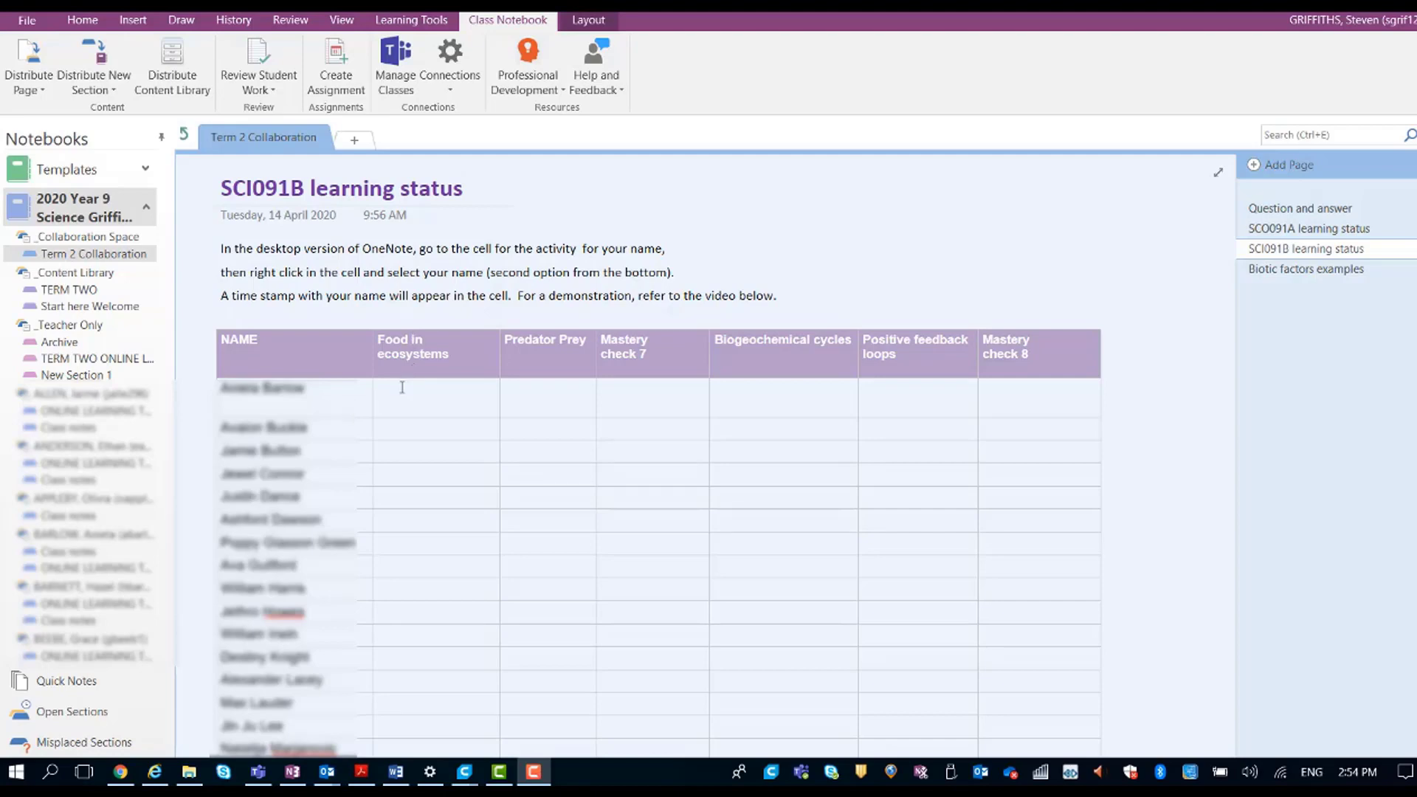
Stamp the first student's Food in ecosystems cell with your name and time, 26/04/2020 1:14 PM
{"action": "left_click", "coordinate": [403, 388]}
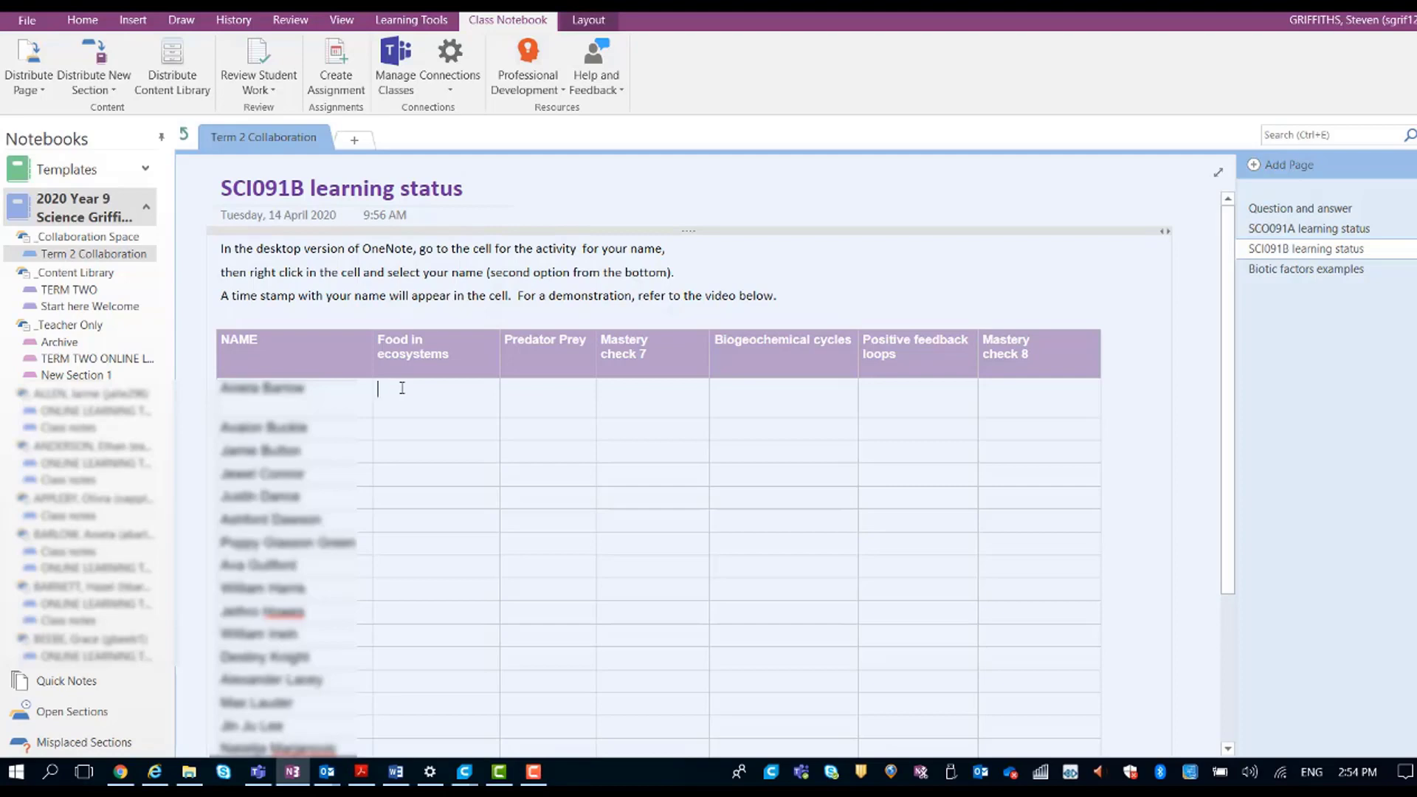
{"action": "right_click", "coordinate": [402, 387]}
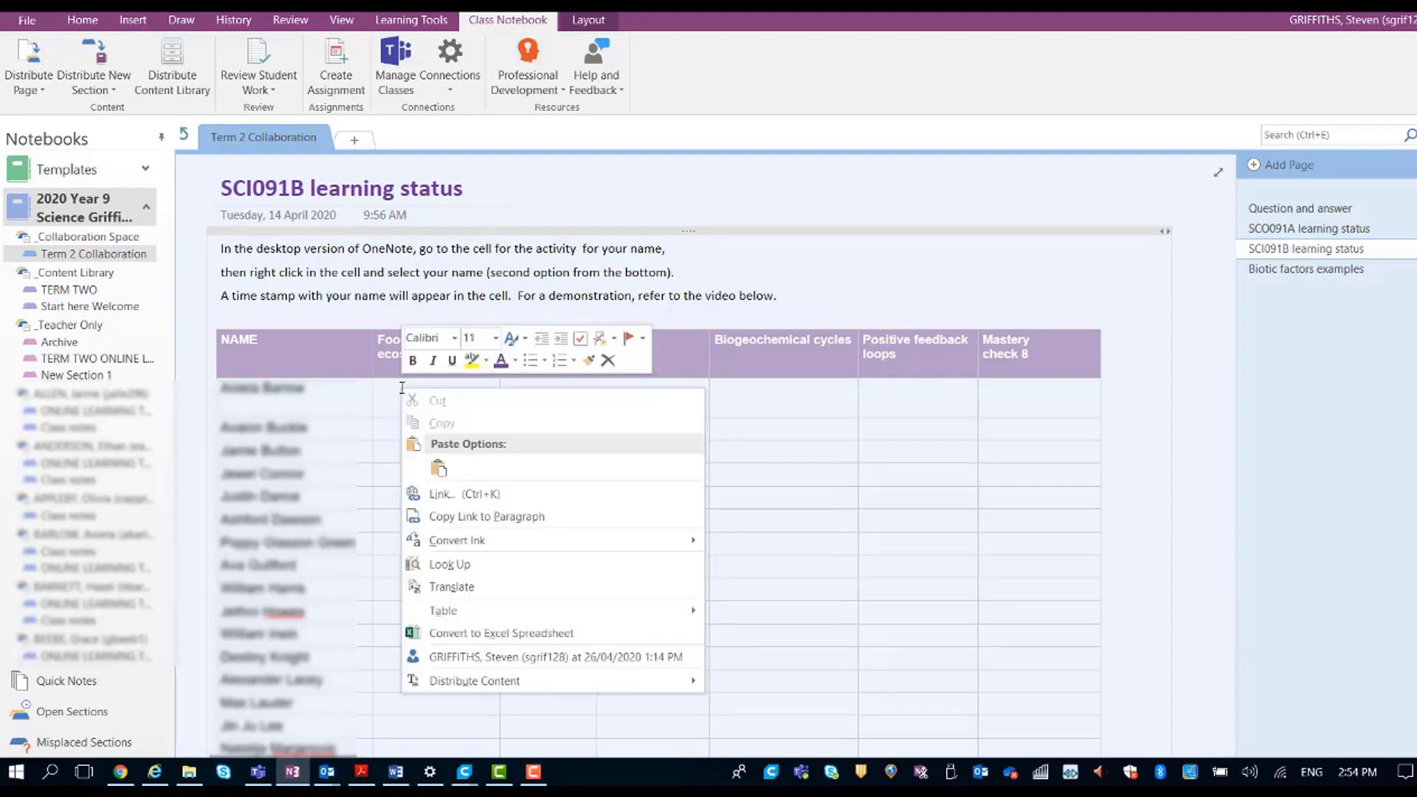
{"action": "left_click", "coordinate": [452, 656]}
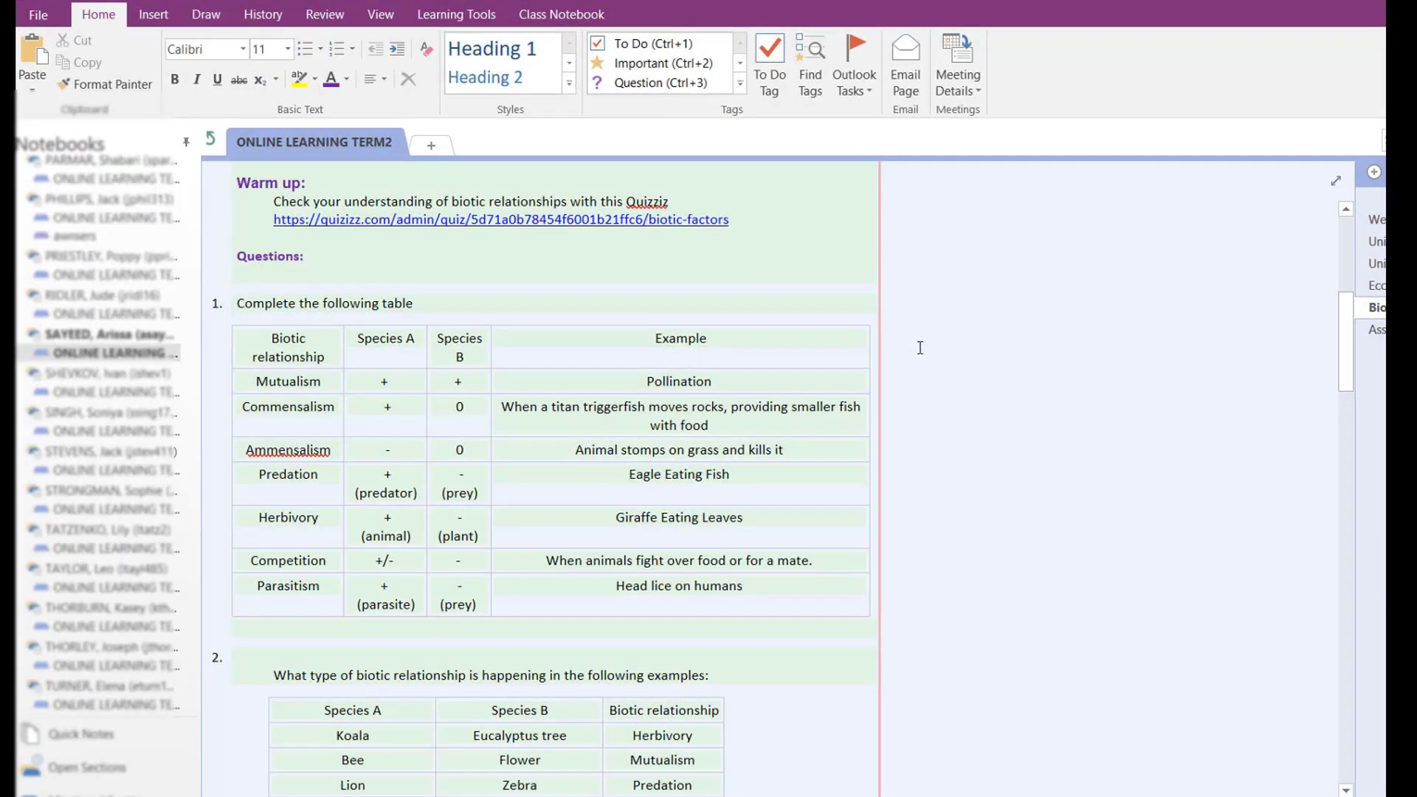
{"action": "left_click", "coordinate": [920, 348]}
{"action": "type", "text": "djddhgkd"}
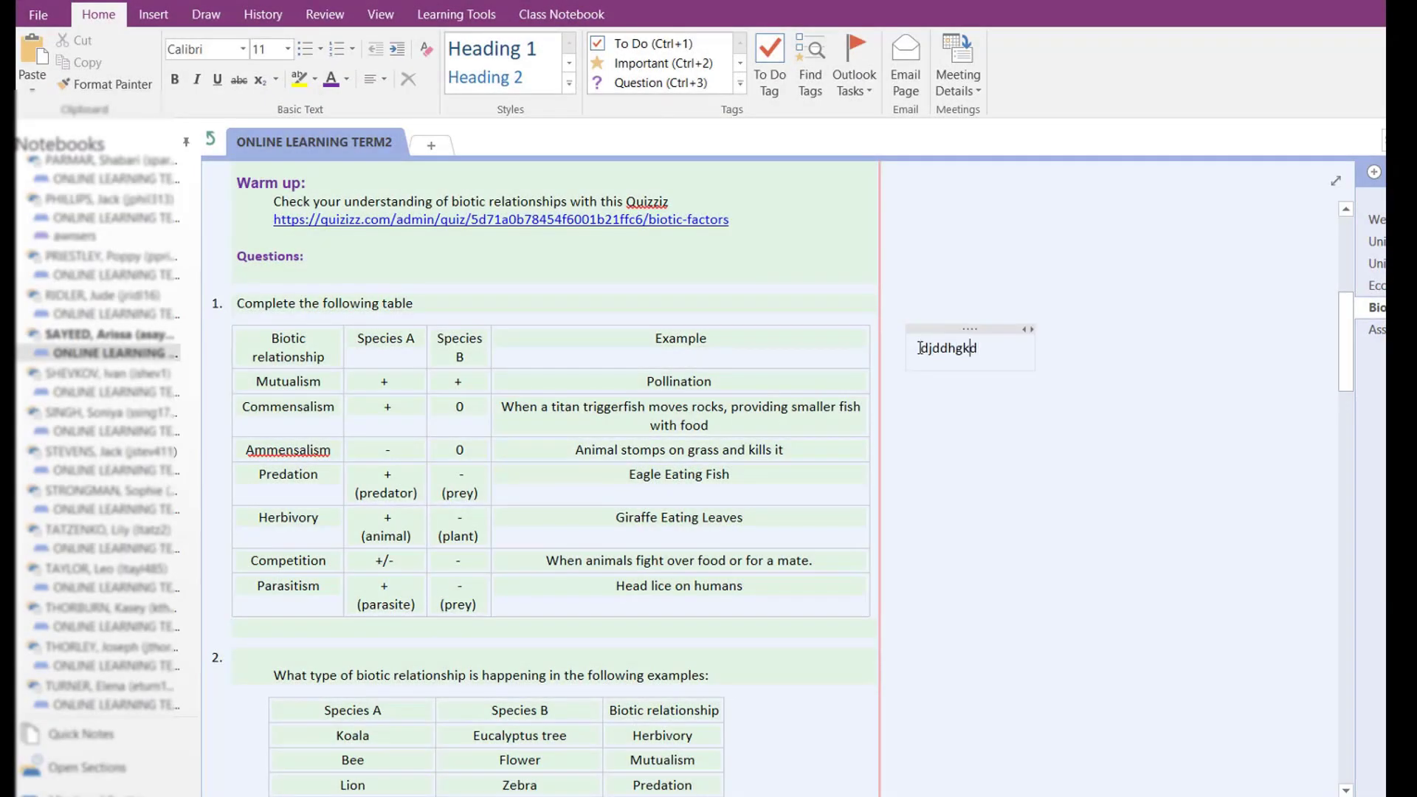
{"action": "key", "text": "ctrl+z"}
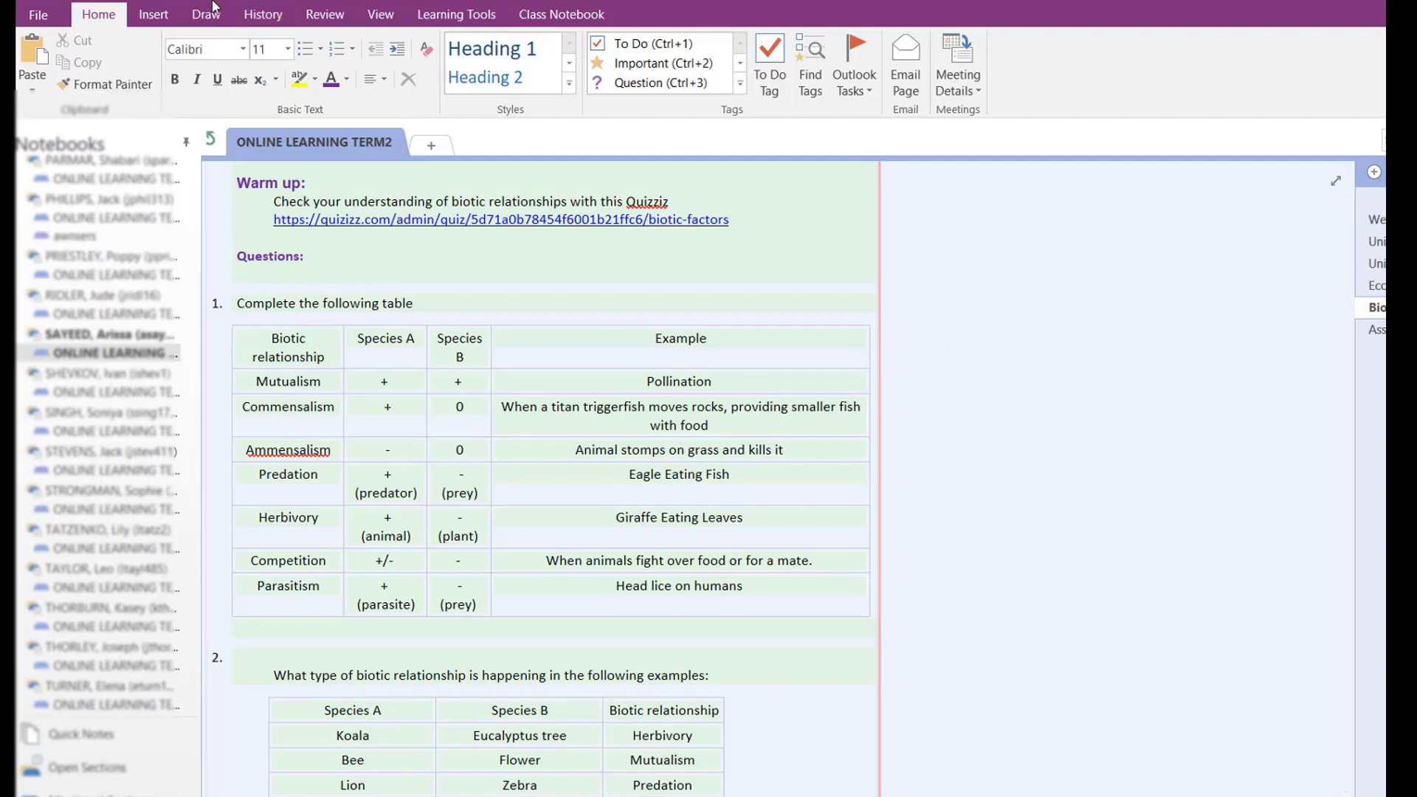
{"action": "left_click", "coordinate": [154, 15]}
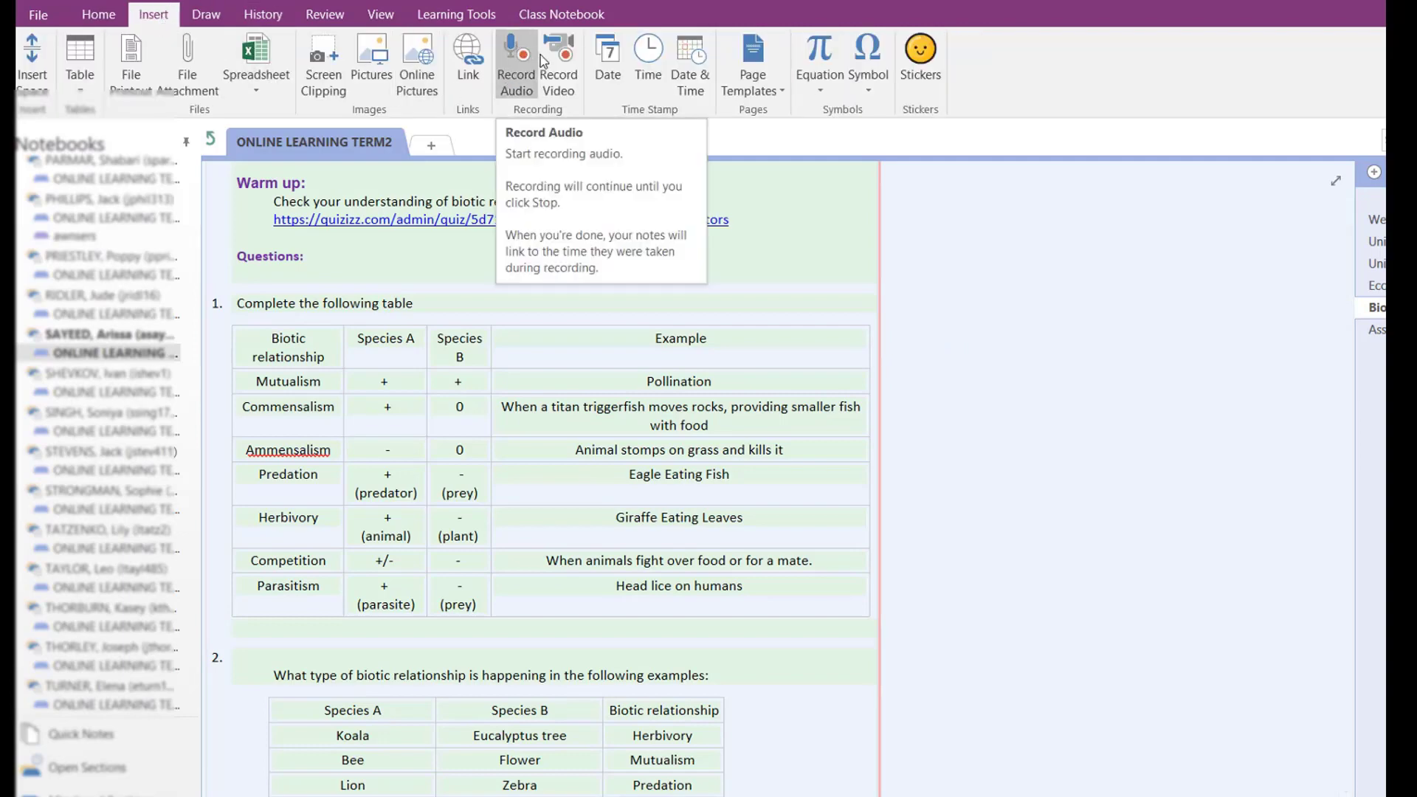
{"action": "left_click", "coordinate": [522, 88]}
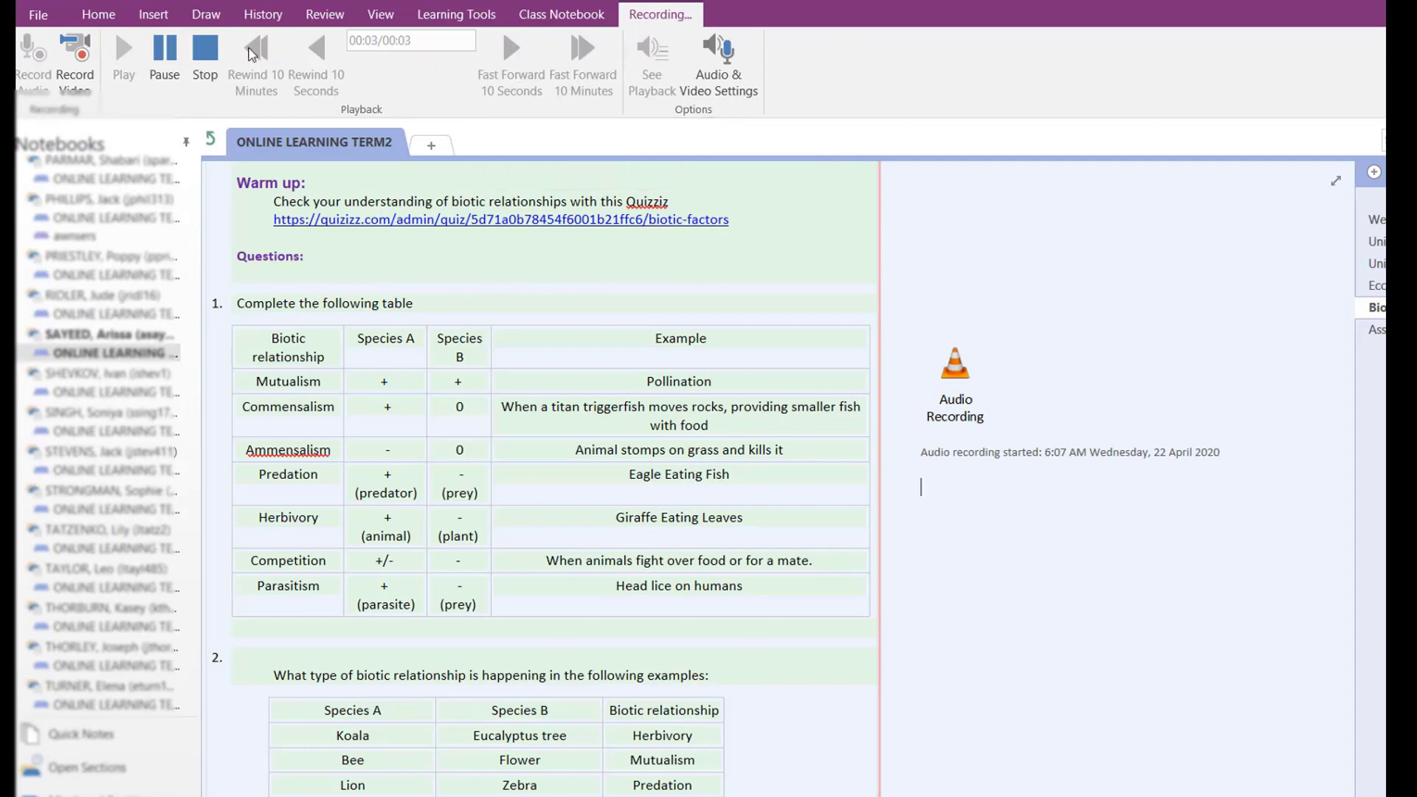
{"action": "left_click", "coordinate": [205, 51]}
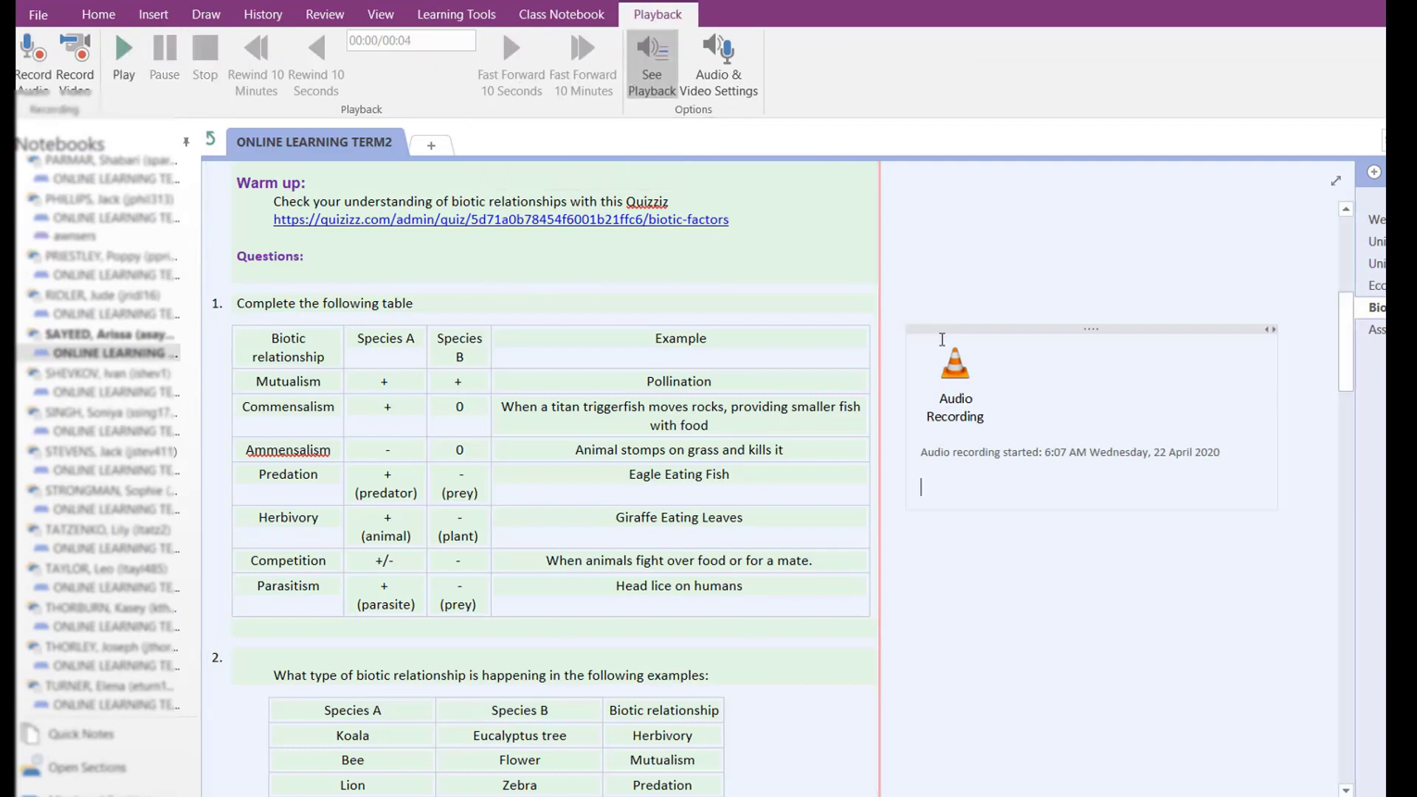
{"action": "left_click", "coordinate": [129, 53]}
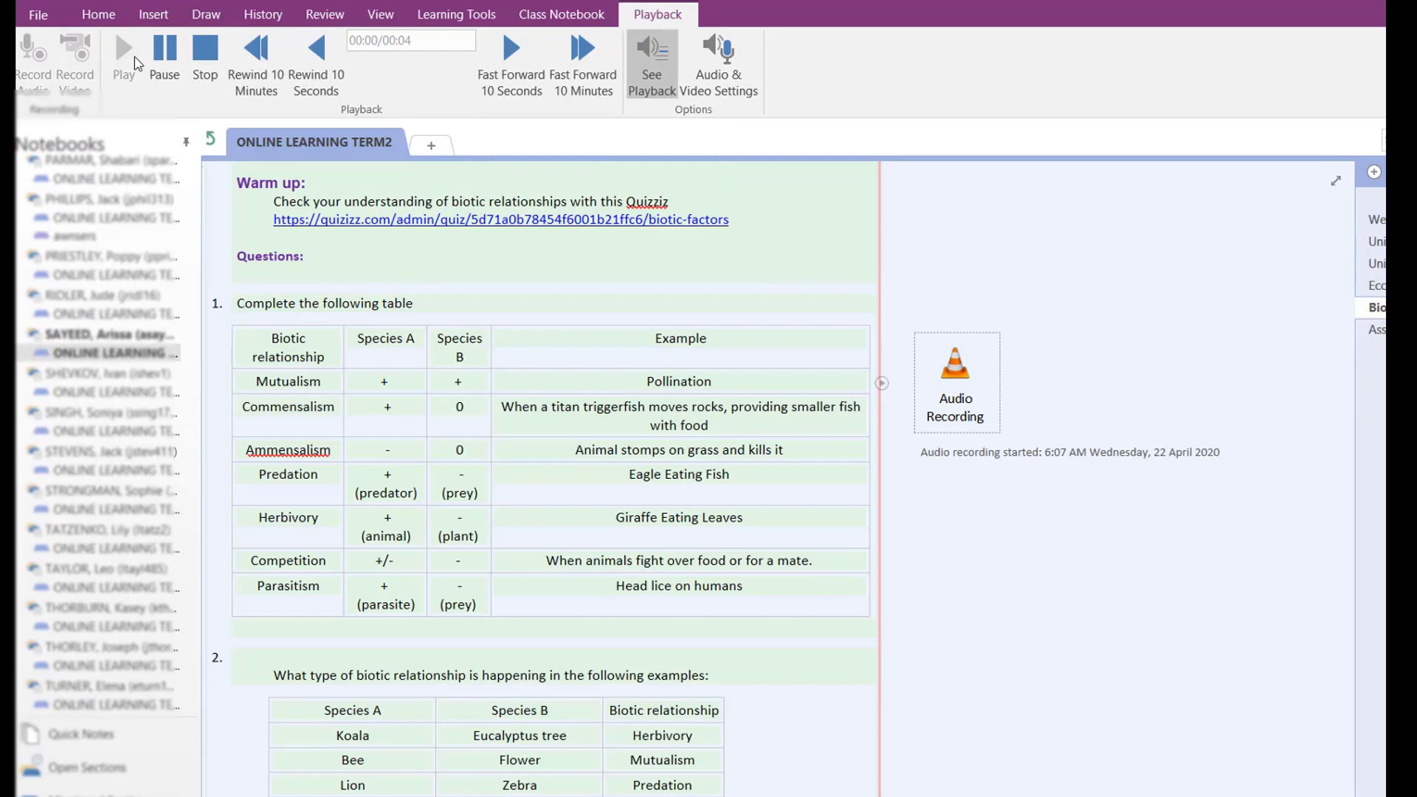
{"action": "left_click", "coordinate": [205, 51]}
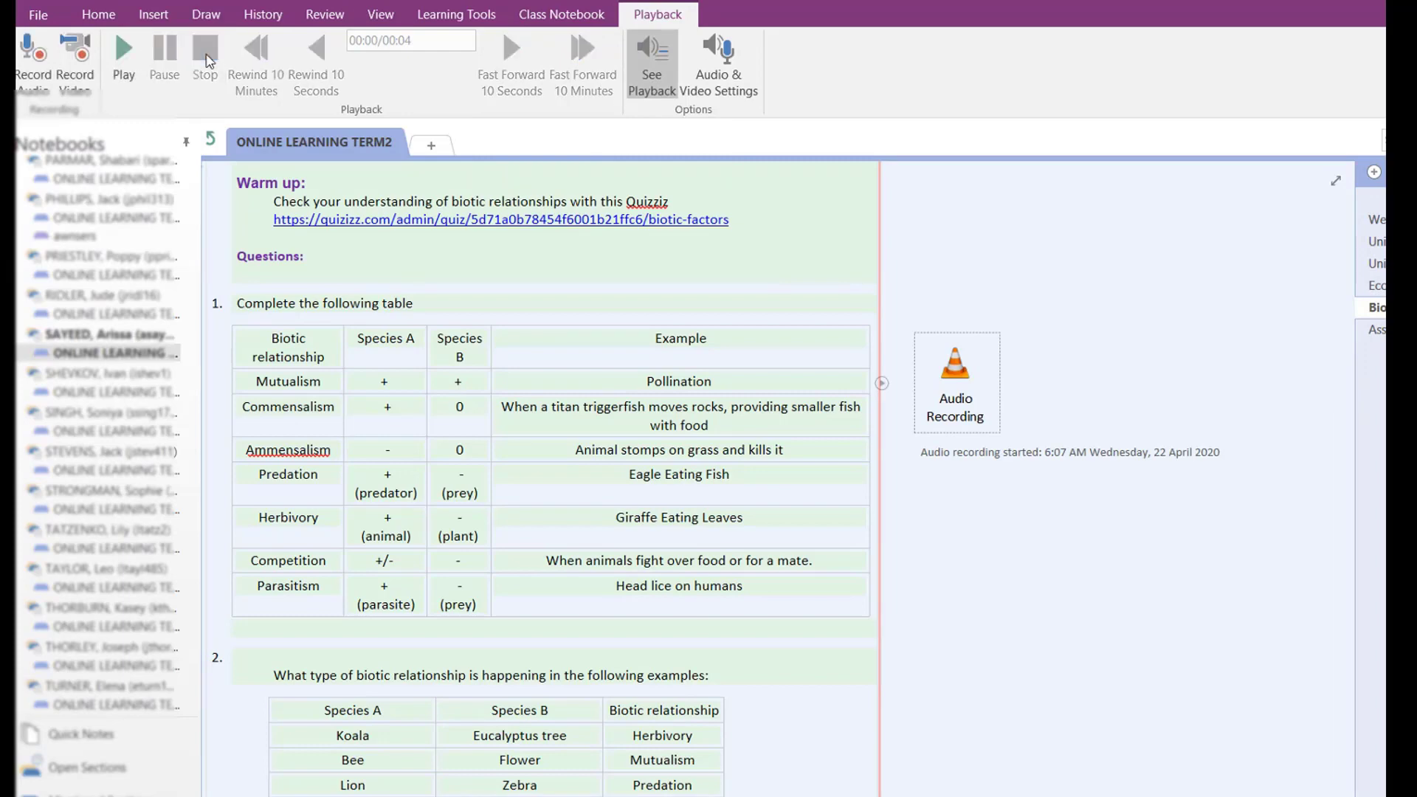
{"action": "key", "text": "Delete"}
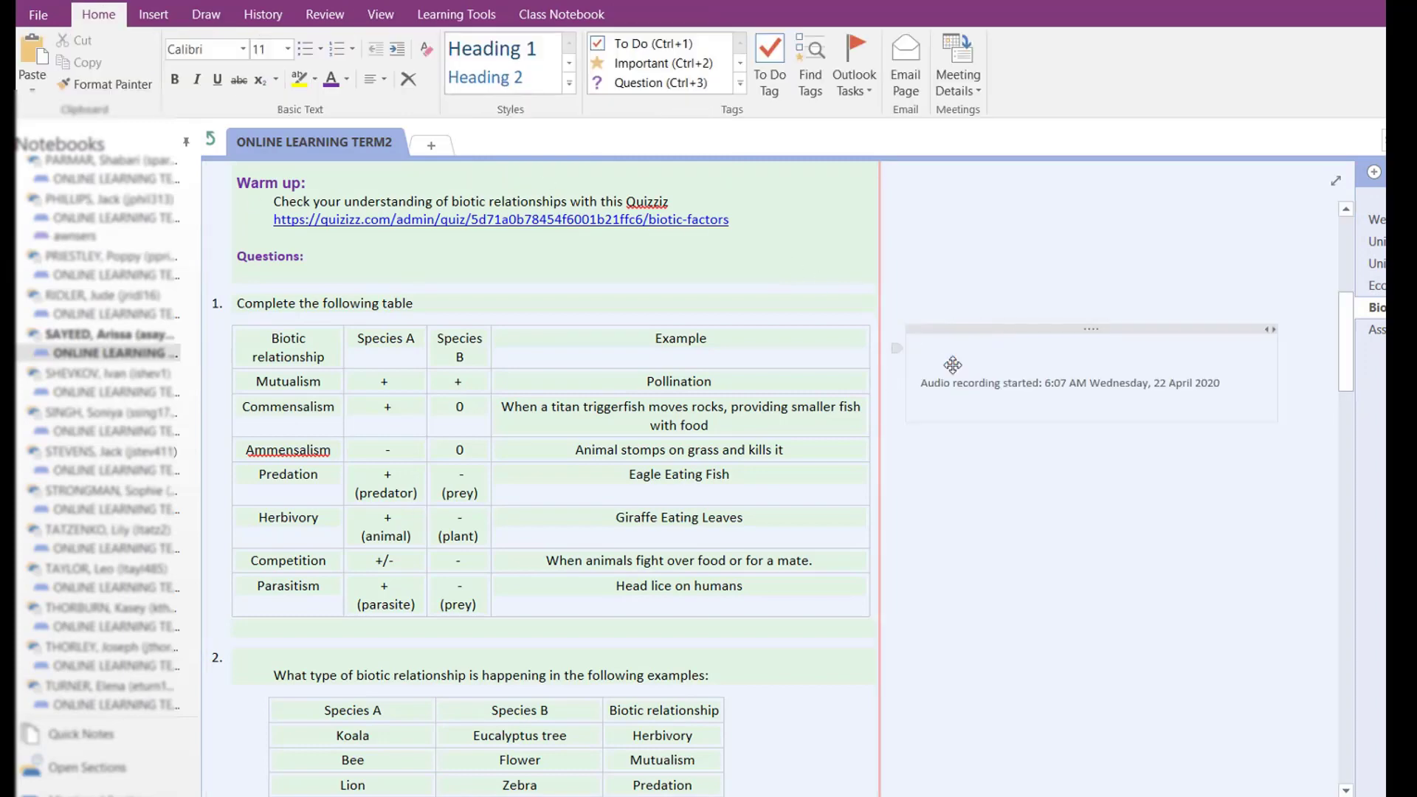
{"action": "left_click", "coordinate": [976, 327]}
{"action": "key", "text": "Delete"}
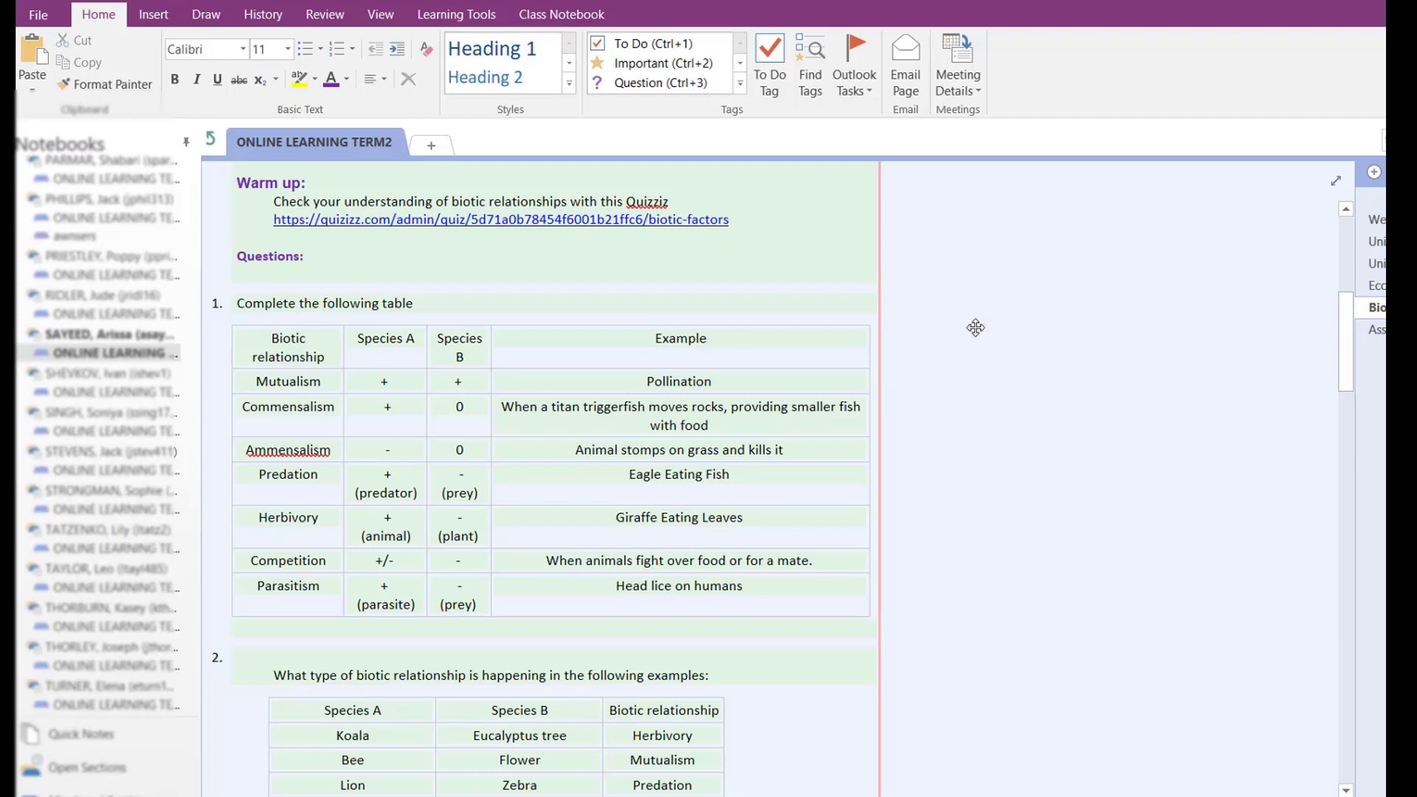
Record a 4-second video feedback clip beside the Warm up questions and play it back
{"action": "left_click", "coordinate": [169, 16]}
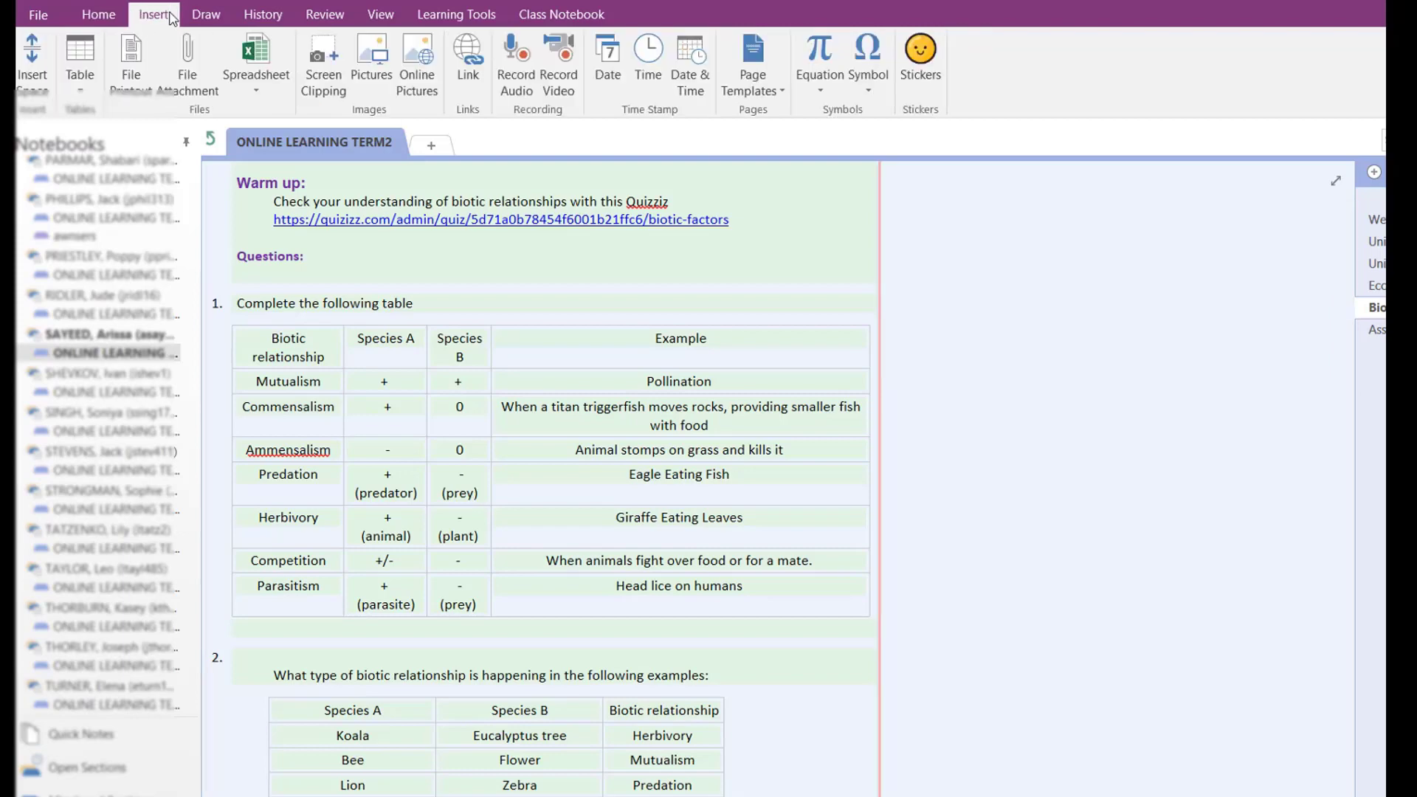
{"action": "left_click", "coordinate": [558, 68]}
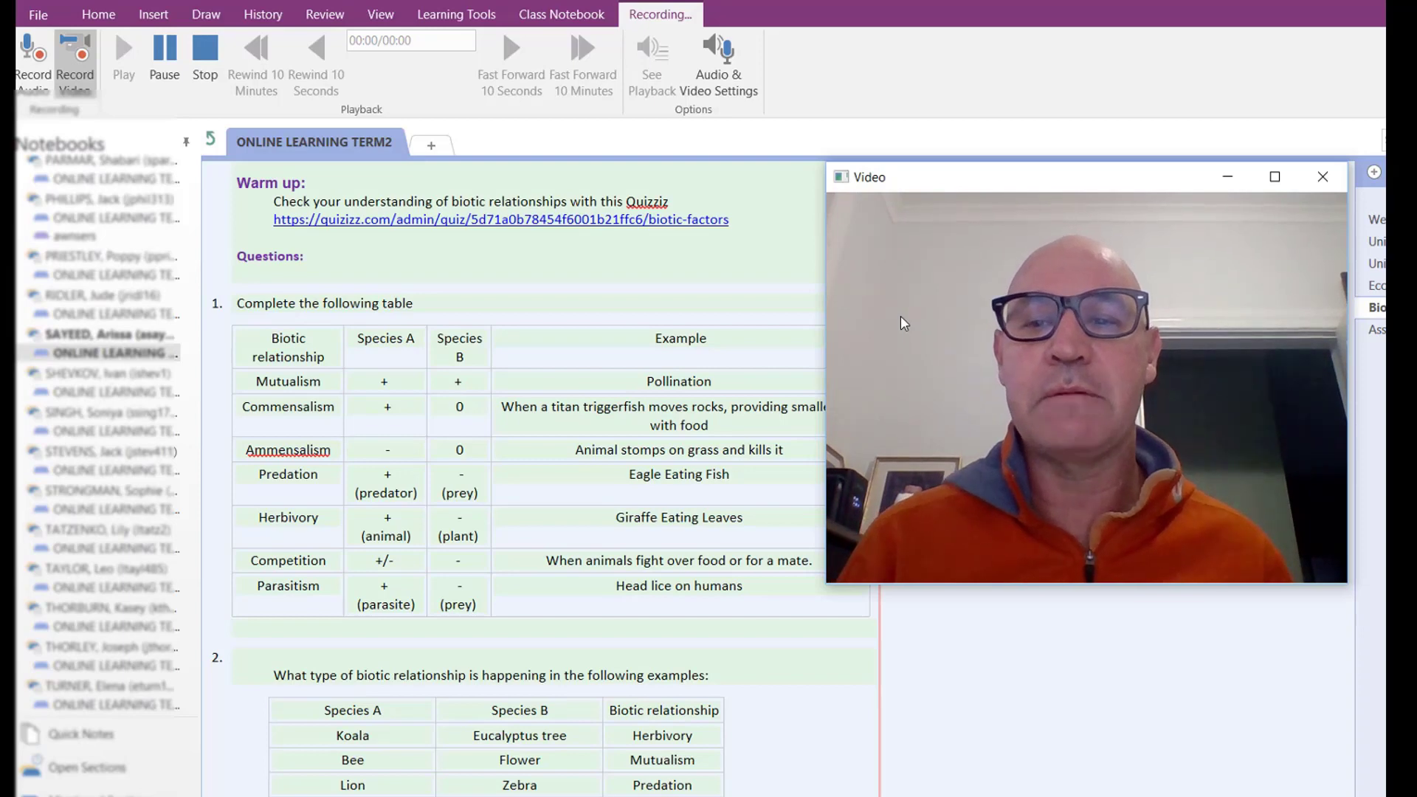
{"action": "left_click", "coordinate": [206, 59]}
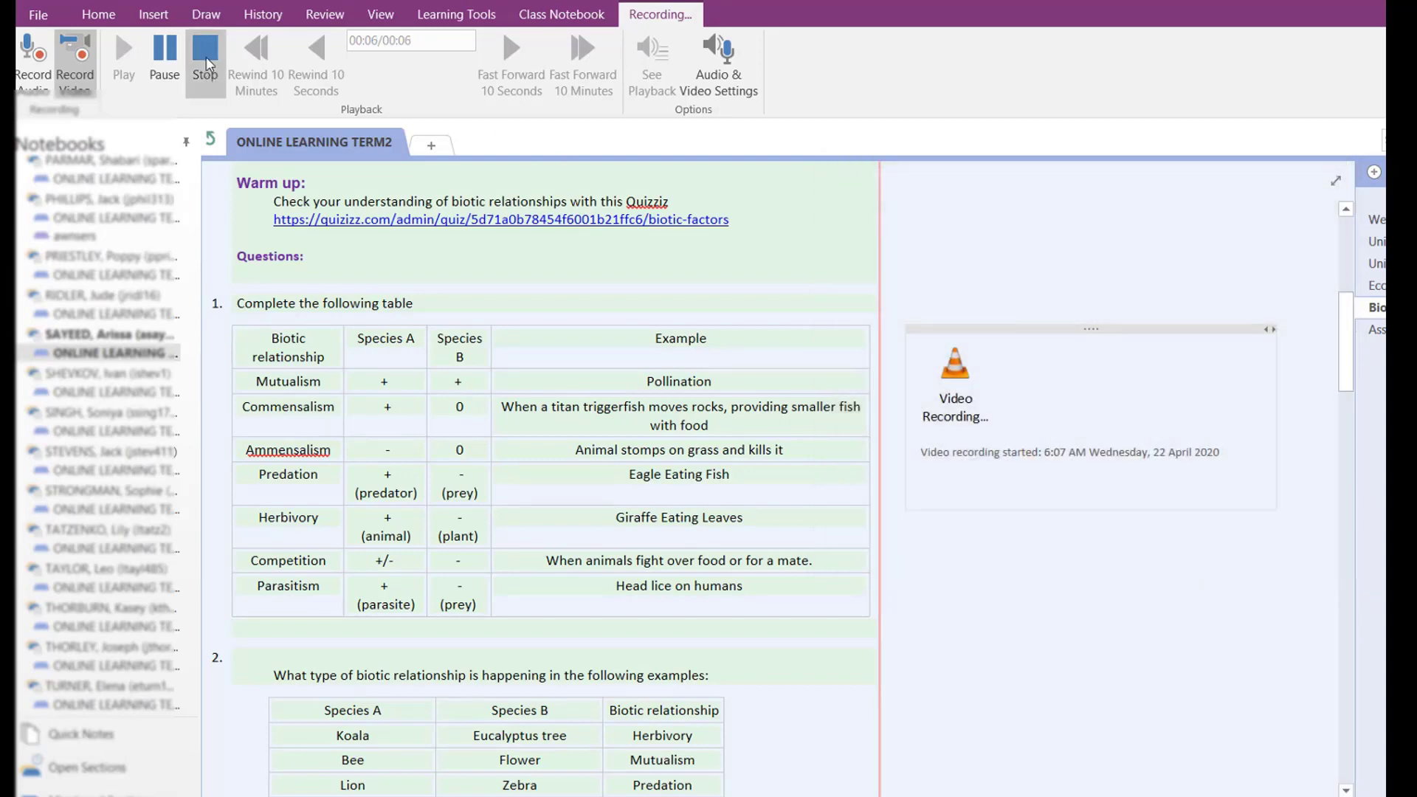
{"action": "double_click", "coordinate": [957, 369]}
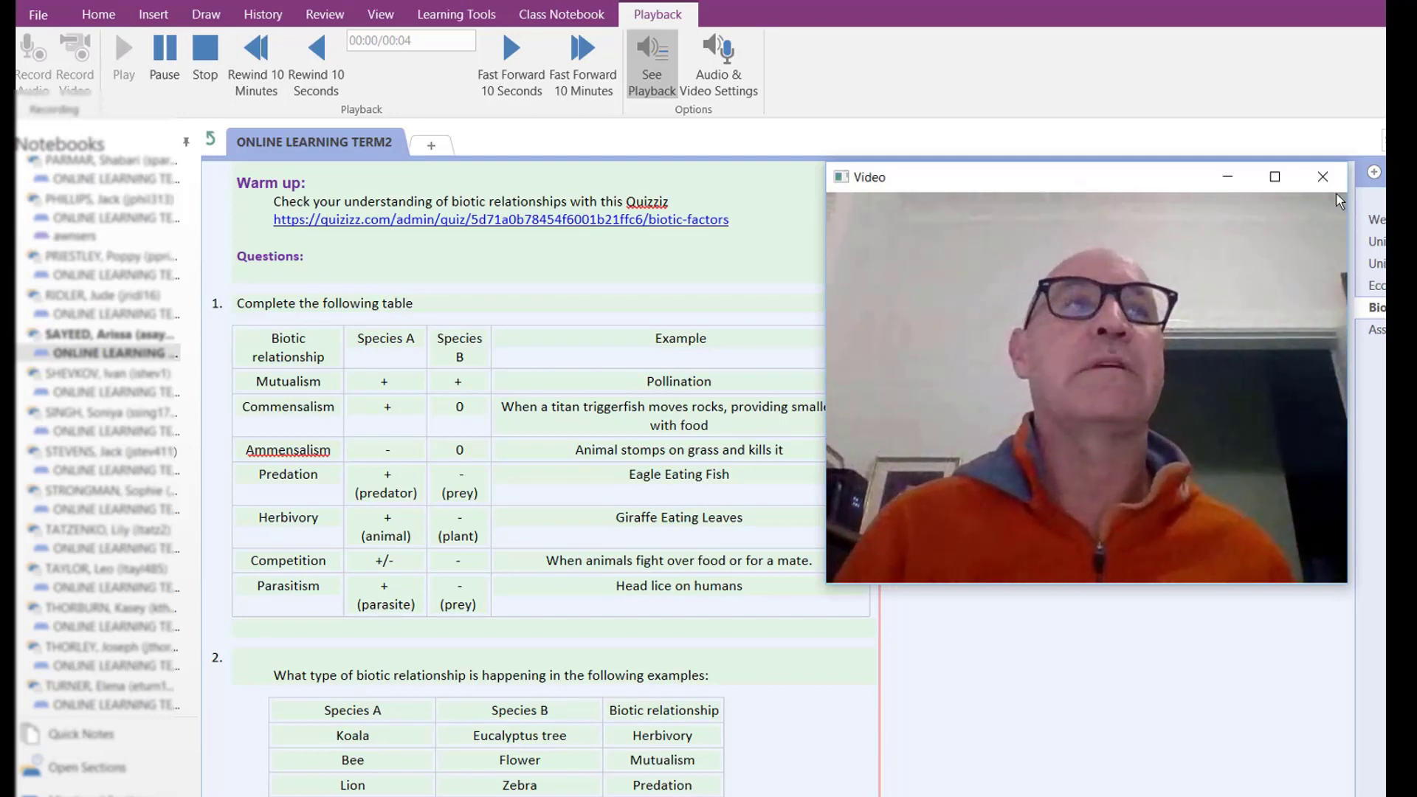
{"action": "left_click", "coordinate": [1323, 177]}
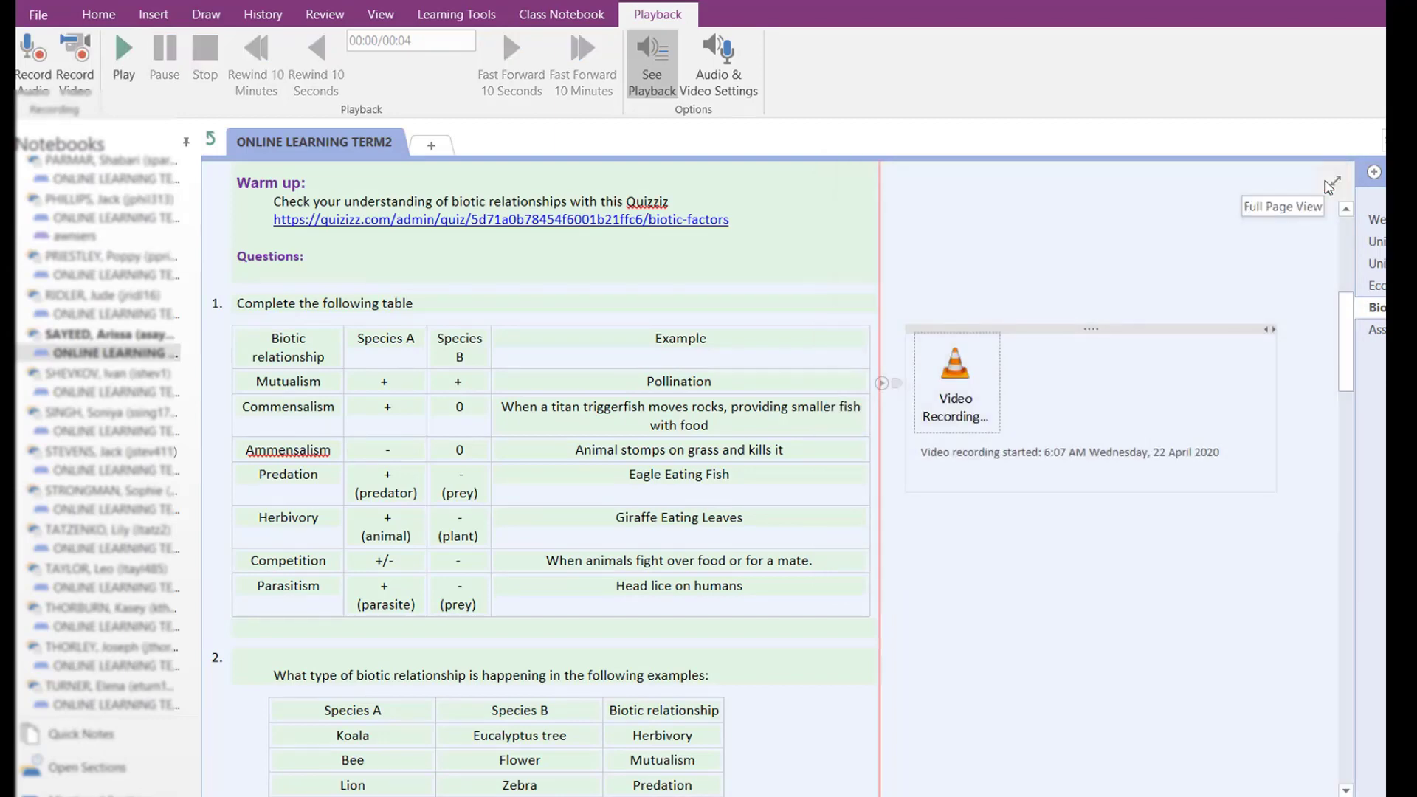